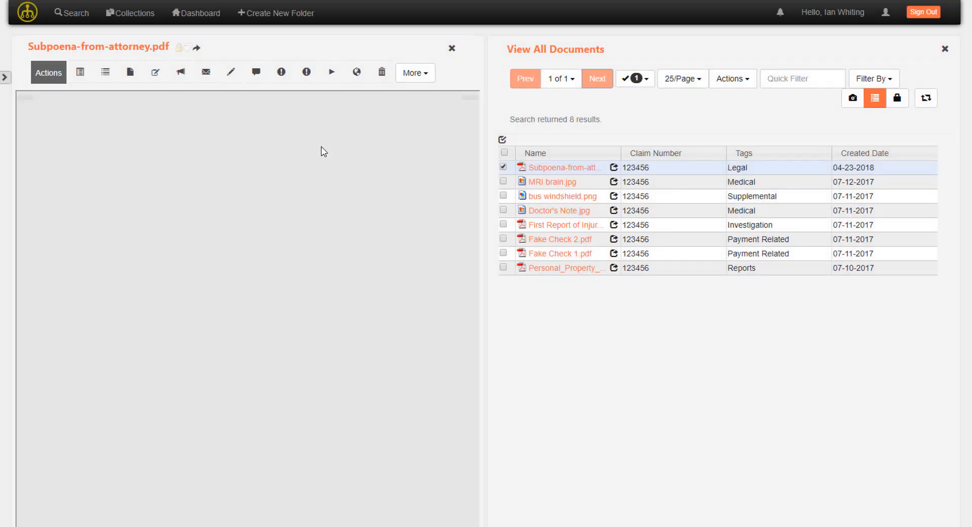
Close the document list and collapse the folder properties sidebar so the subpoena document gets the full viewing area.
{"action": "scroll", "coordinate": [264, 262], "scroll_direction": "down", "scroll_amount": 5}
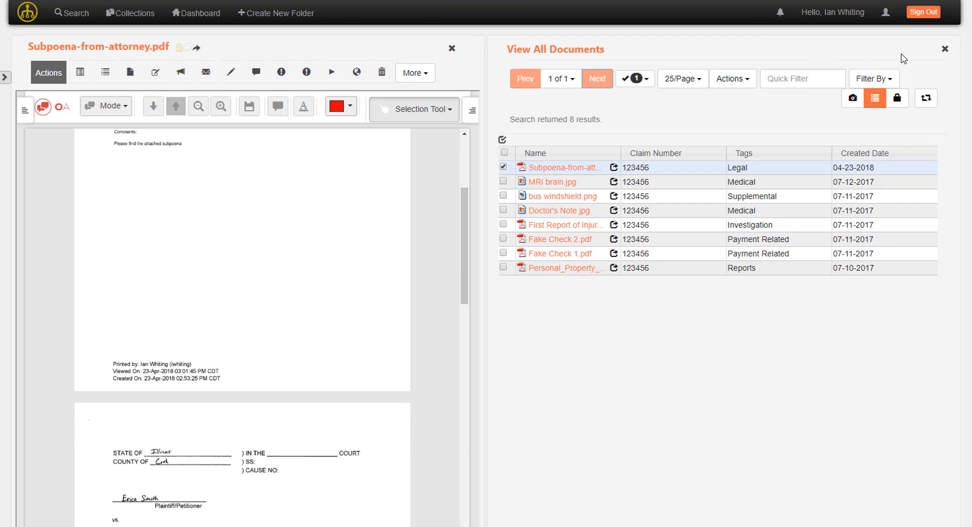
{"action": "left_click", "coordinate": [945, 48]}
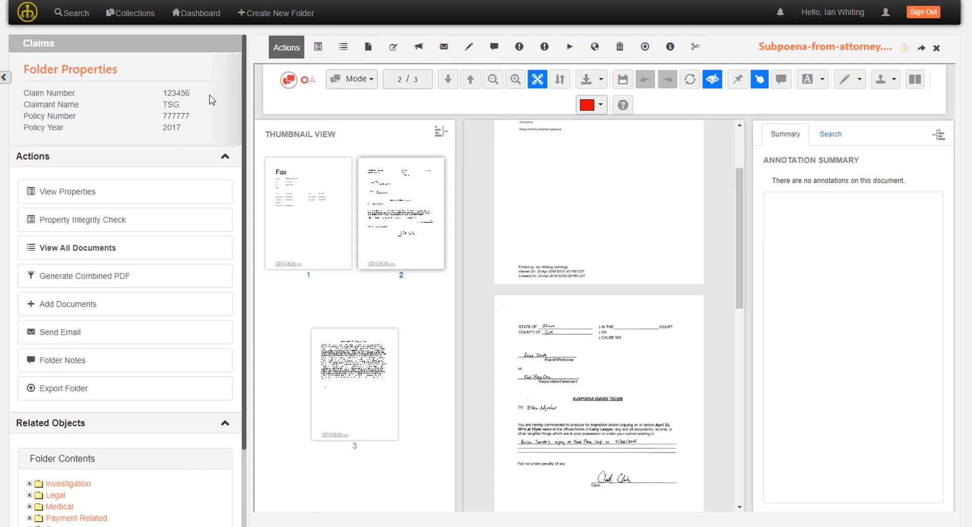
{"action": "left_click", "coordinate": [6, 78]}
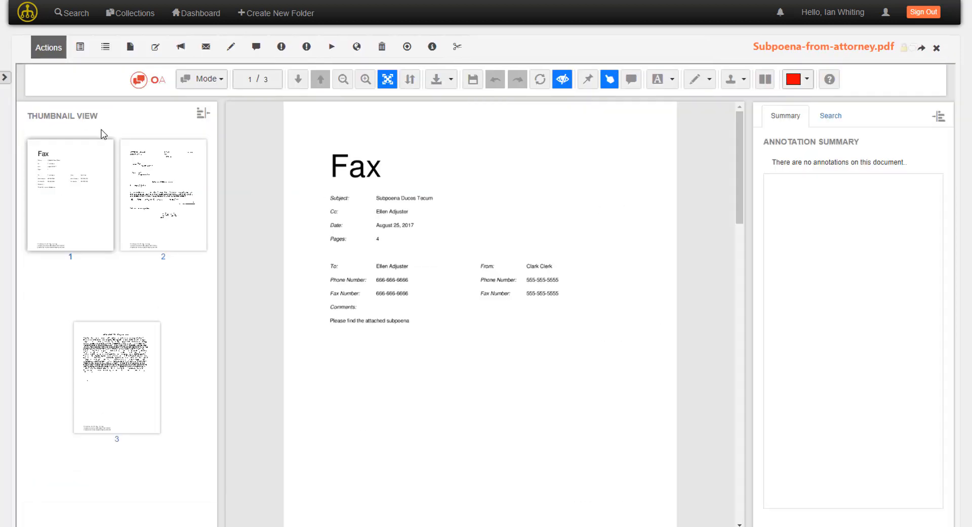
Read through the subpoena's pages at a larger zoom, and return to its first page with the whole page height fitted.
{"action": "scroll", "coordinate": [321, 308], "scroll_direction": "down", "scroll_amount": 8}
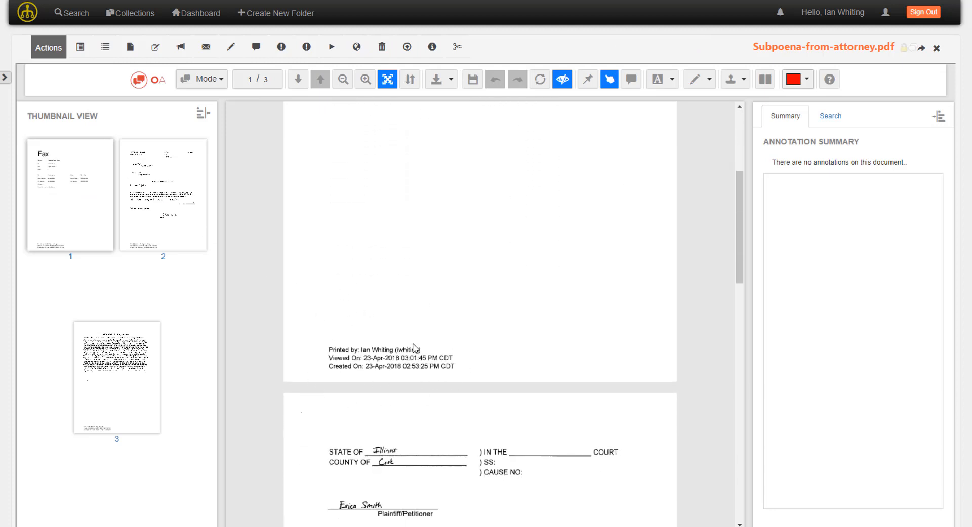
{"action": "left_click", "coordinate": [365, 81]}
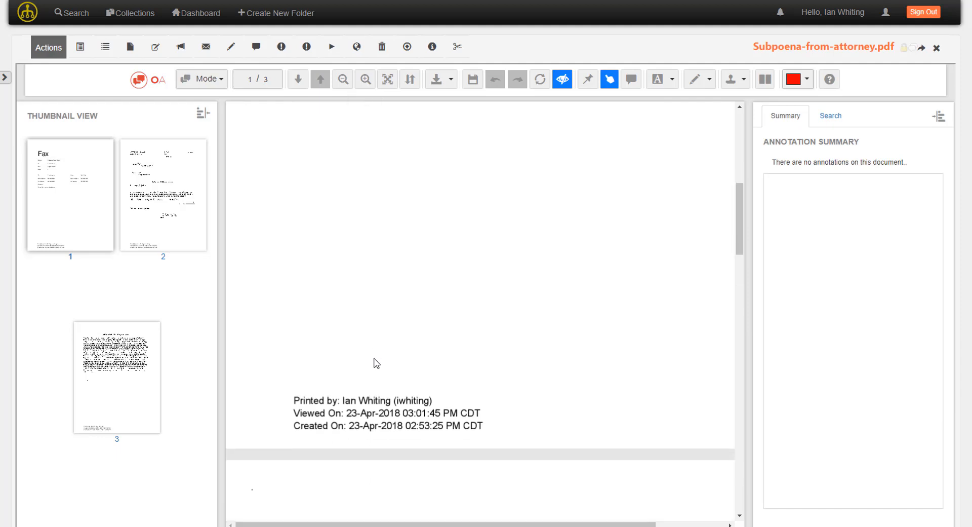
{"action": "scroll", "coordinate": [376, 363], "scroll_direction": "down", "scroll_amount": 9}
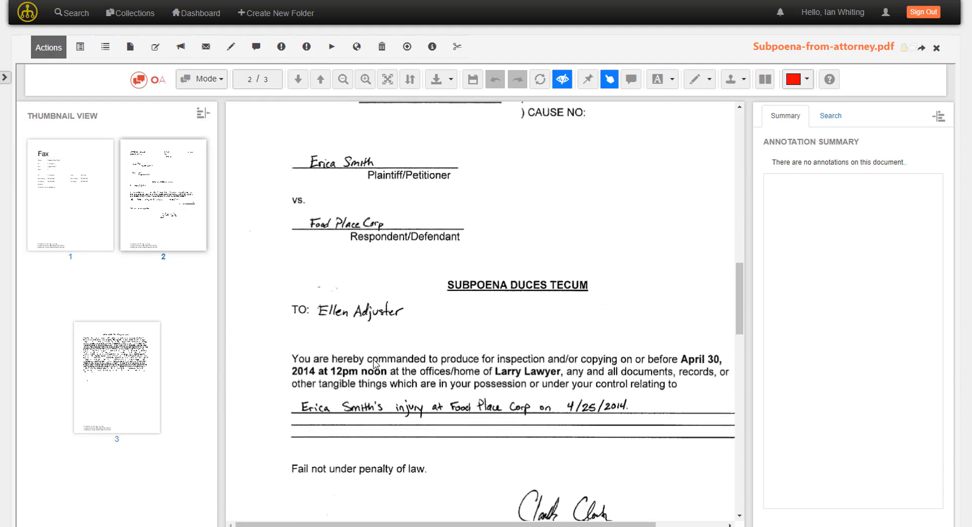
{"action": "scroll", "coordinate": [375, 364], "scroll_direction": "down", "scroll_amount": 6}
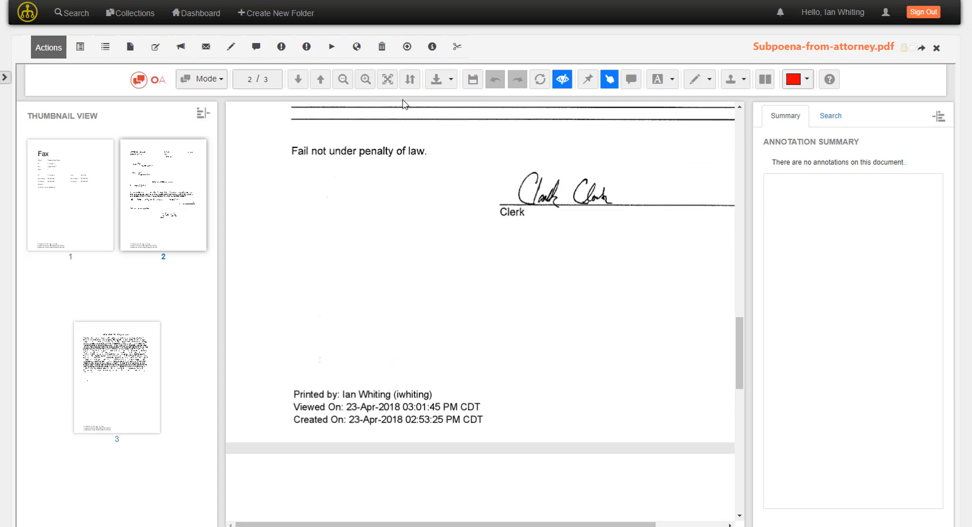
{"action": "left_click", "coordinate": [409, 79]}
{"action": "scroll", "coordinate": [451, 228], "scroll_direction": "up", "scroll_amount": 15}
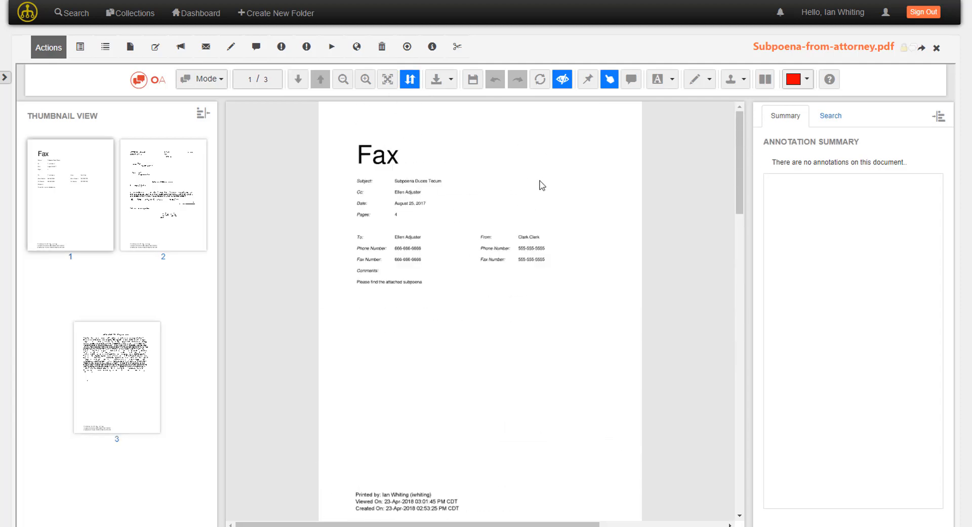
Open the print preview of the annotated subpoena PDF and close it without printing.
{"action": "left_click", "coordinate": [446, 81]}
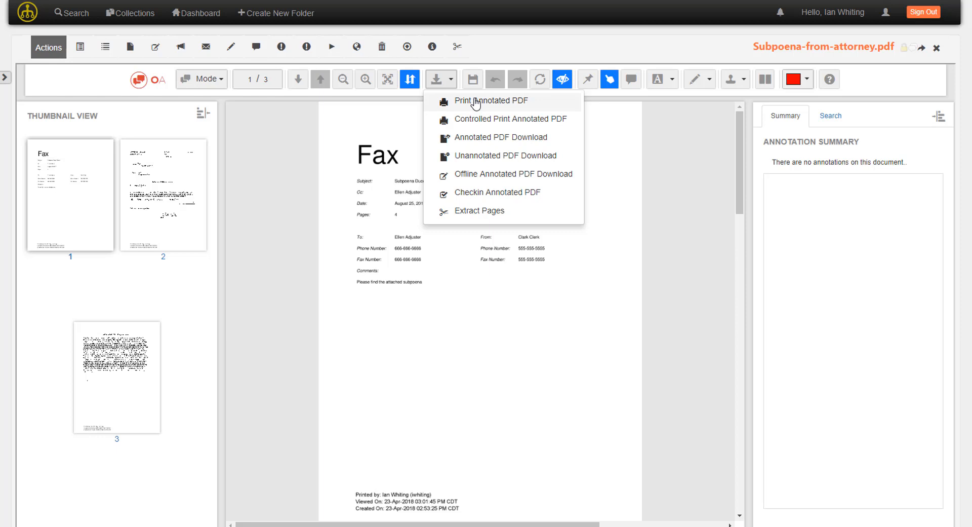
{"action": "left_click", "coordinate": [476, 104]}
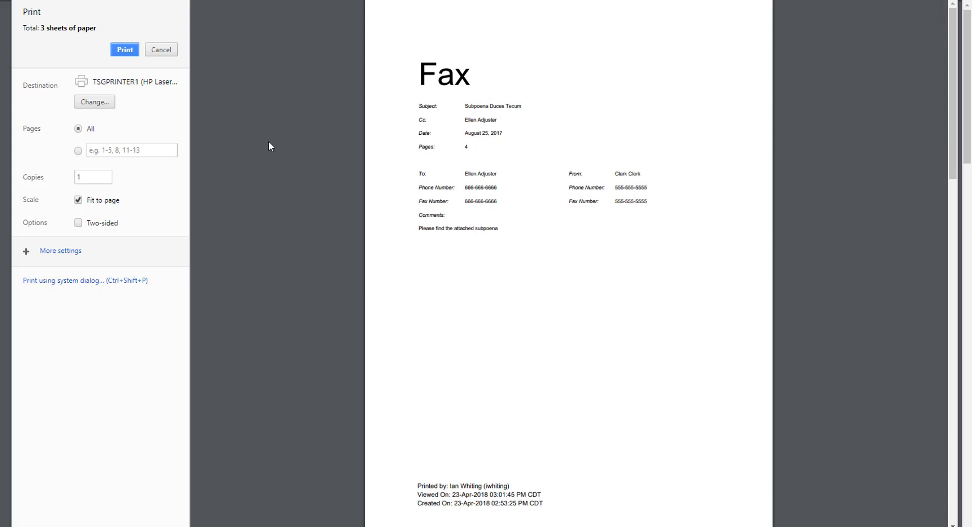
{"action": "left_click", "coordinate": [159, 50]}
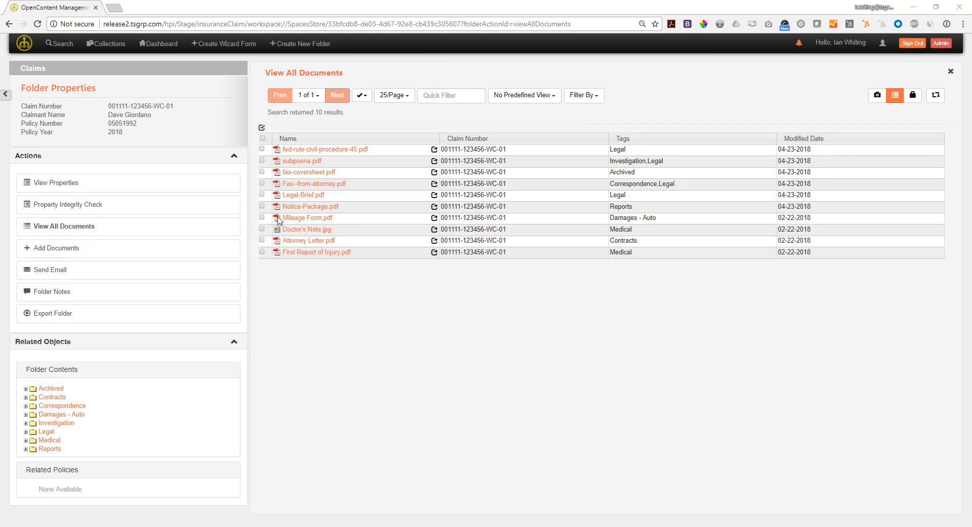
Start generating a combined PDF from subpoena.pdf, First Report of Injury.pdf and fed-rule-civil-procedure-45.pdf.
{"action": "left_click", "coordinate": [262, 161]}
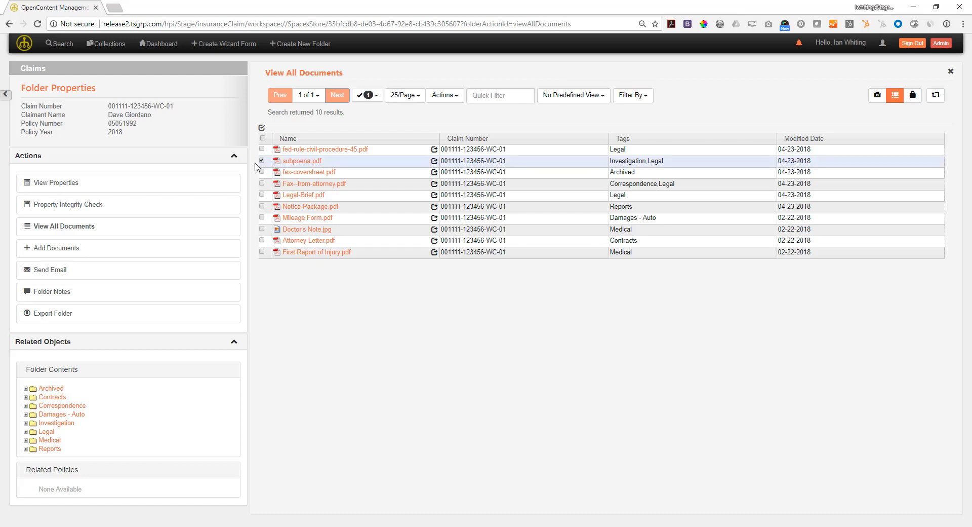
{"action": "left_click", "coordinate": [262, 252]}
{"action": "left_click", "coordinate": [261, 149]}
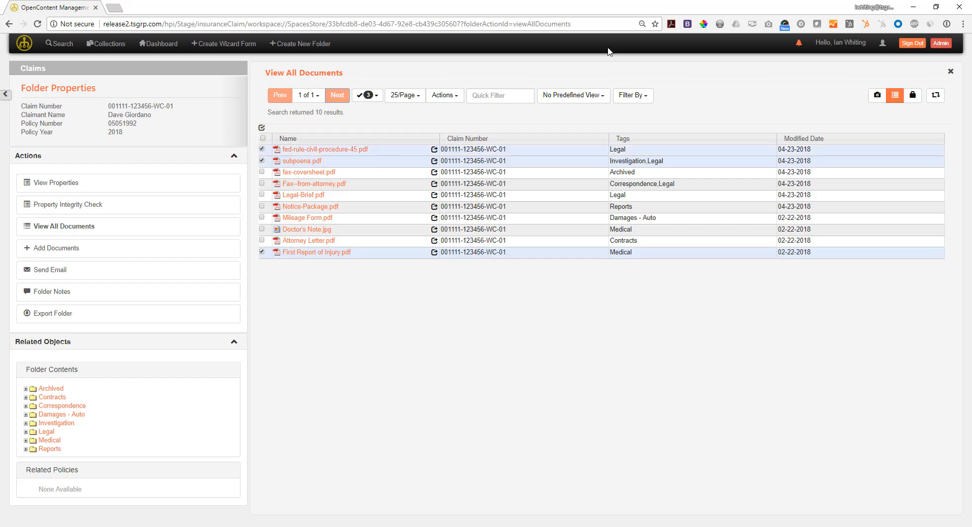
{"action": "left_click", "coordinate": [456, 96]}
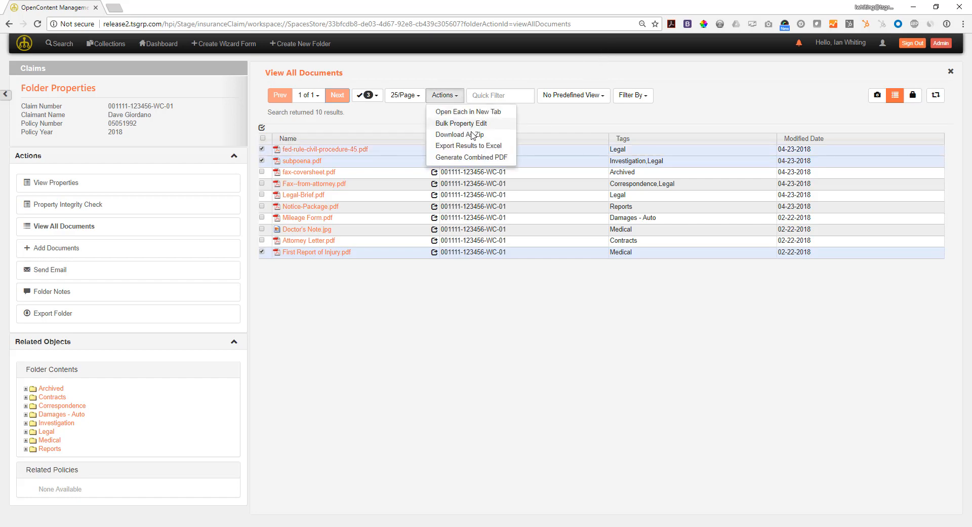
{"action": "left_click", "coordinate": [467, 159]}
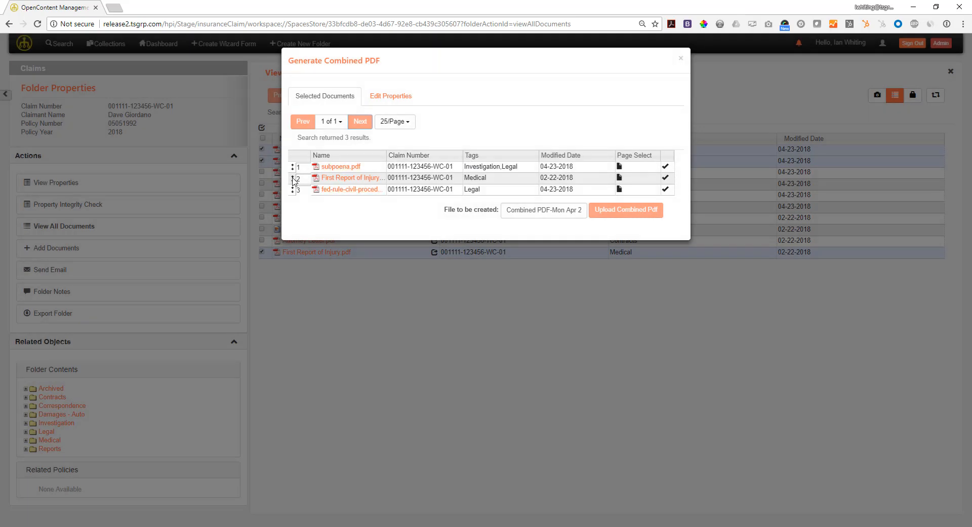
Place First Report of Injury after the fed-rule-civil-procedure-45 document in the combining order, and preview the federal rule document's pages.
{"action": "left_click_drag", "start_coordinate": [294, 181], "coordinate": [294, 195]}
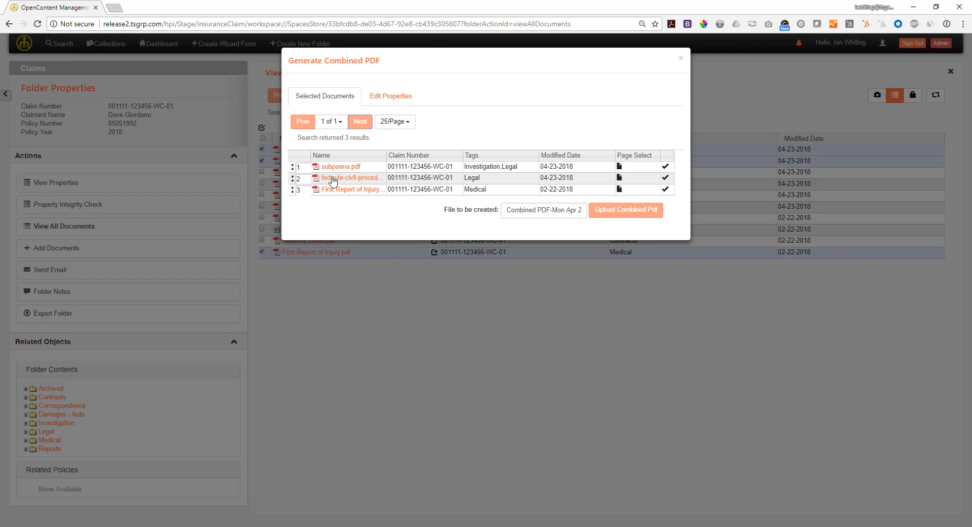
{"action": "left_click", "coordinate": [619, 178]}
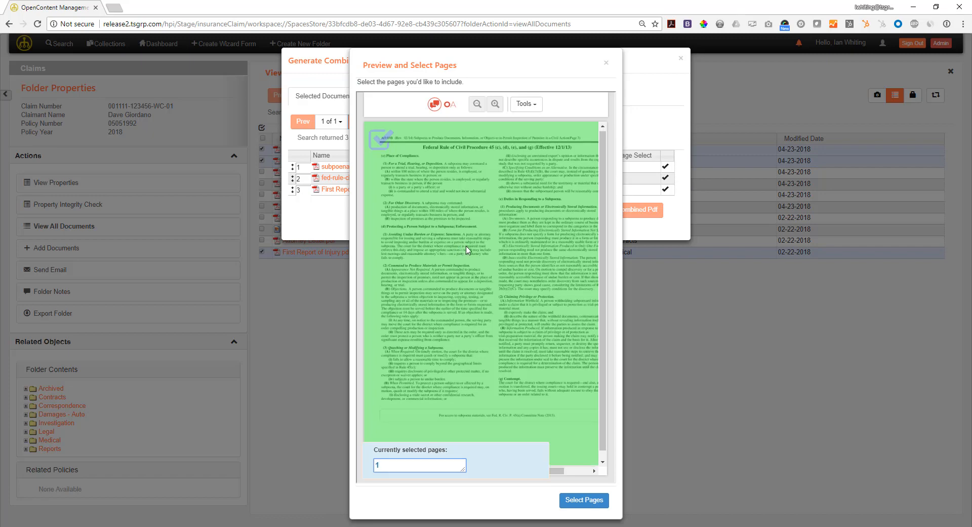
{"action": "left_click", "coordinate": [606, 62]}
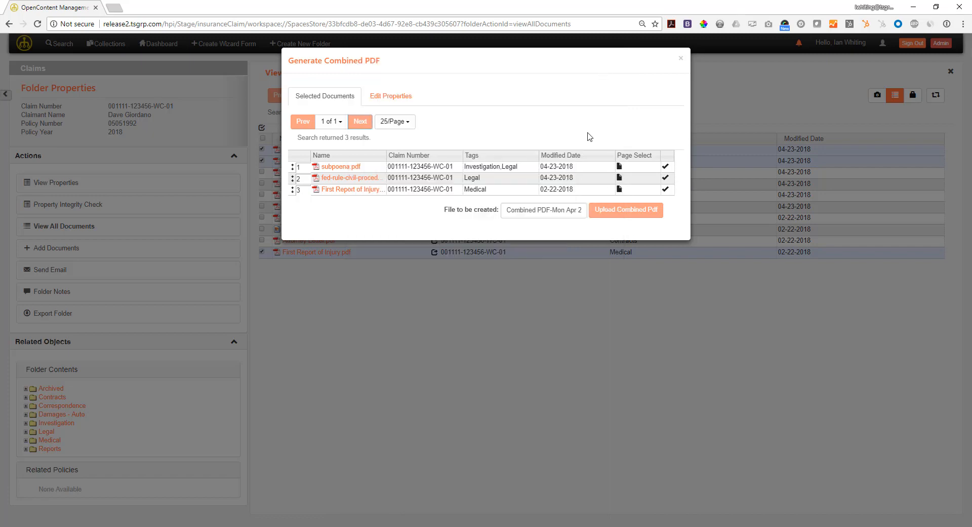
Limit First Report of Injury to pages 1, 2, 3, 5, 6 and 7 in the combined PDF, leaving out page 4.
{"action": "left_click", "coordinate": [619, 189]}
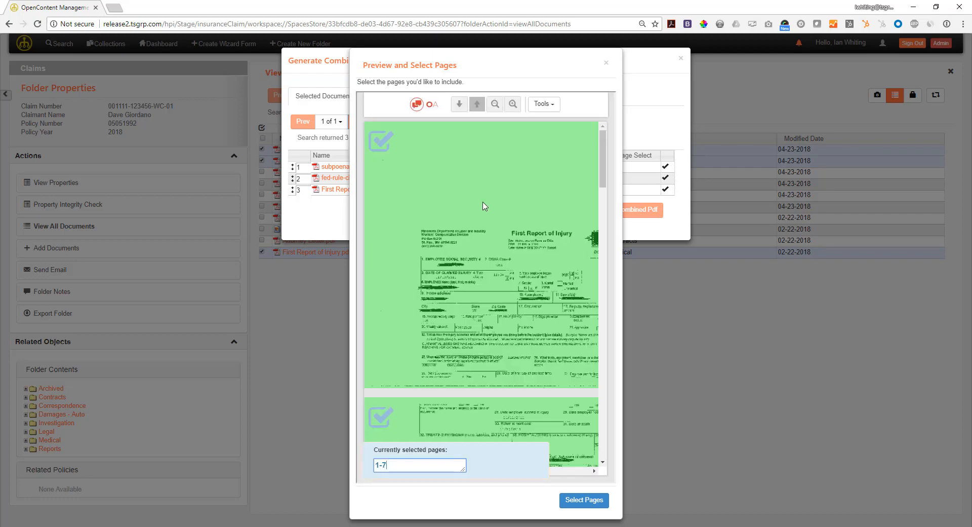
{"action": "scroll", "coordinate": [490, 207], "scroll_direction": "down", "scroll_amount": 10}
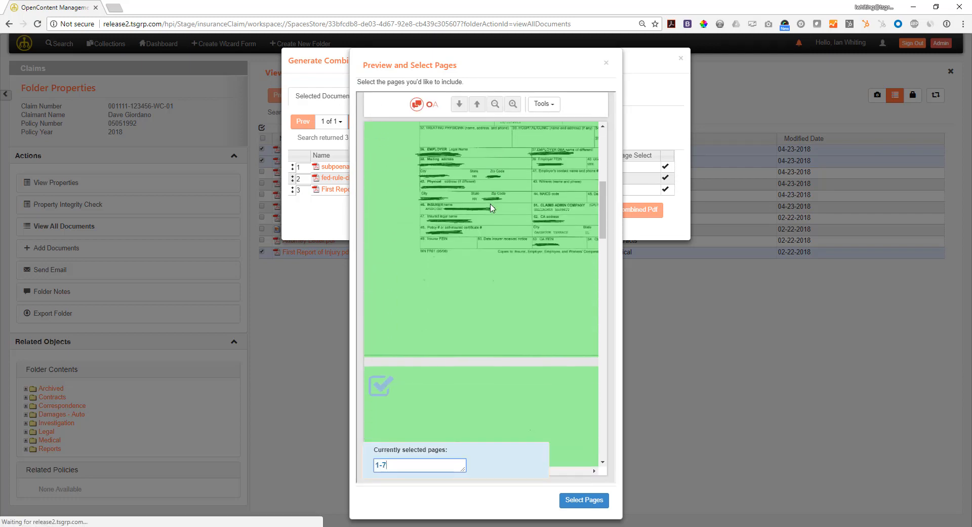
{"action": "left_click", "coordinate": [380, 424]}
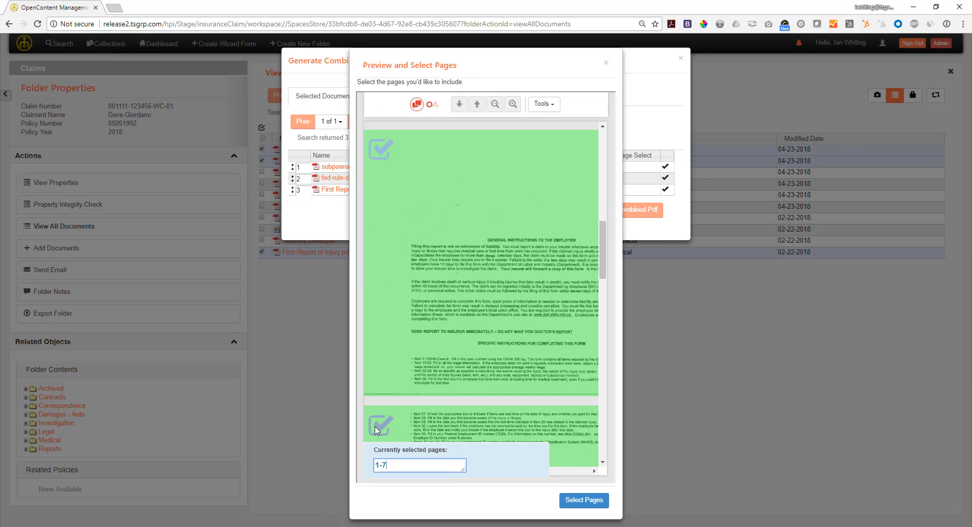
{"action": "left_click", "coordinate": [571, 502]}
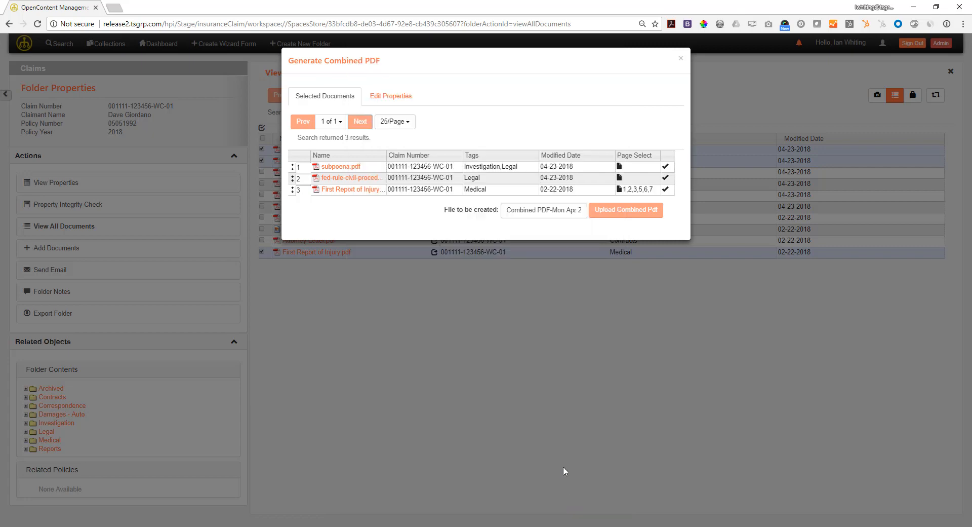
Set the combined PDF's Name property to legal-package-4-23.
{"action": "left_click", "coordinate": [387, 101]}
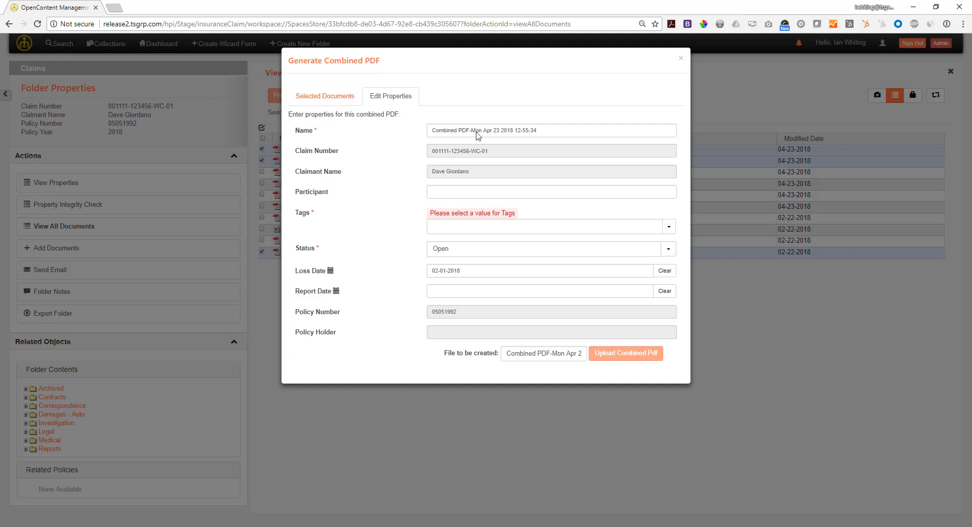
{"action": "left_click", "coordinate": [445, 129]}
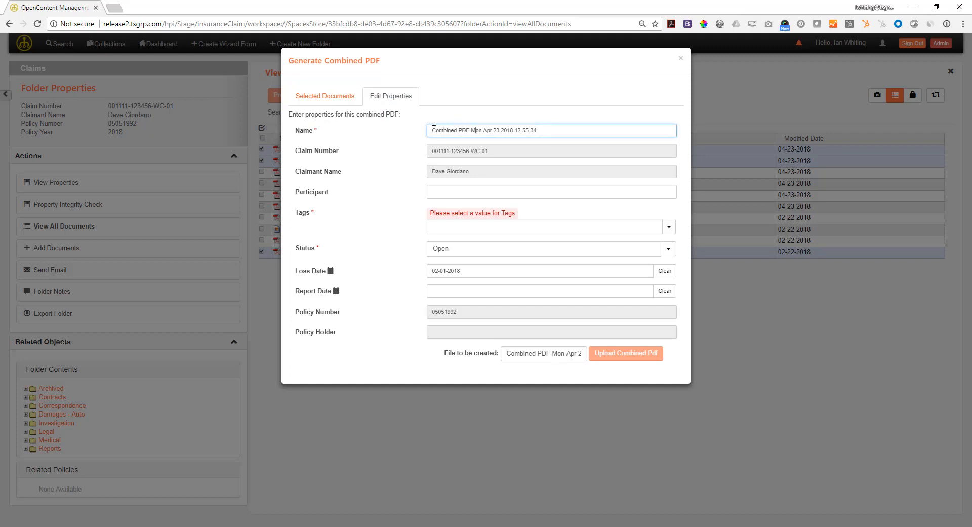
{"action": "left_click_drag", "start_coordinate": [433, 130], "coordinate": [543, 129]}
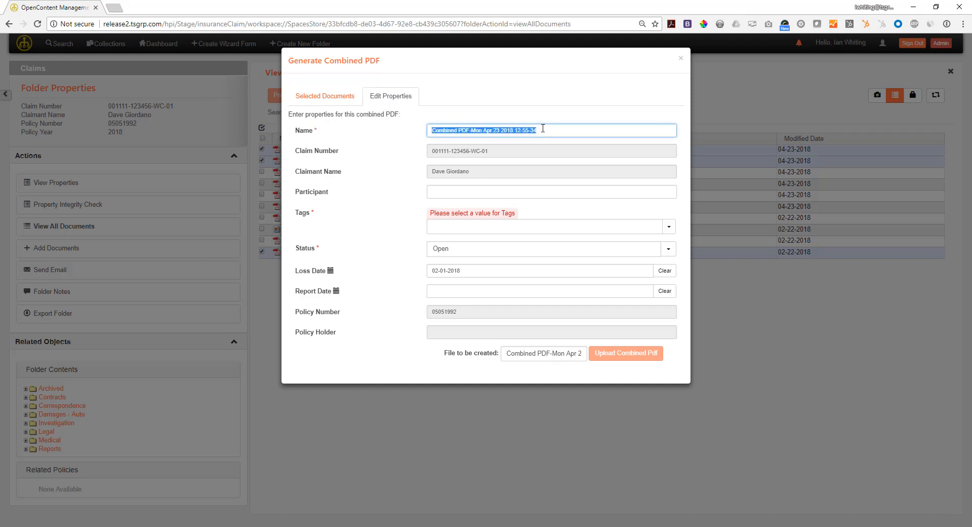
{"action": "type", "text": "legal-package-4-23"}
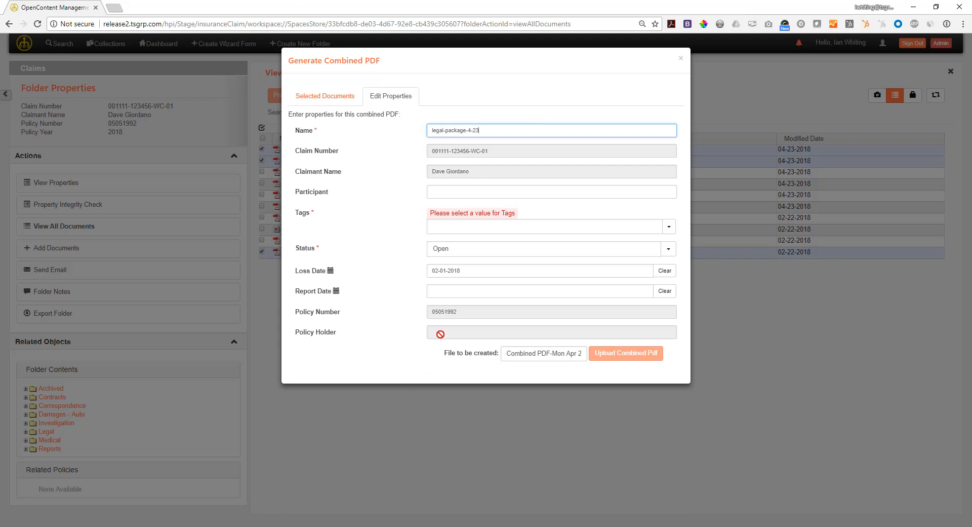
Replace "Combined PDF" with "legal-package" in the name of the file to be created, keeping the date part.
{"action": "triple_click", "coordinate": [542, 356]}
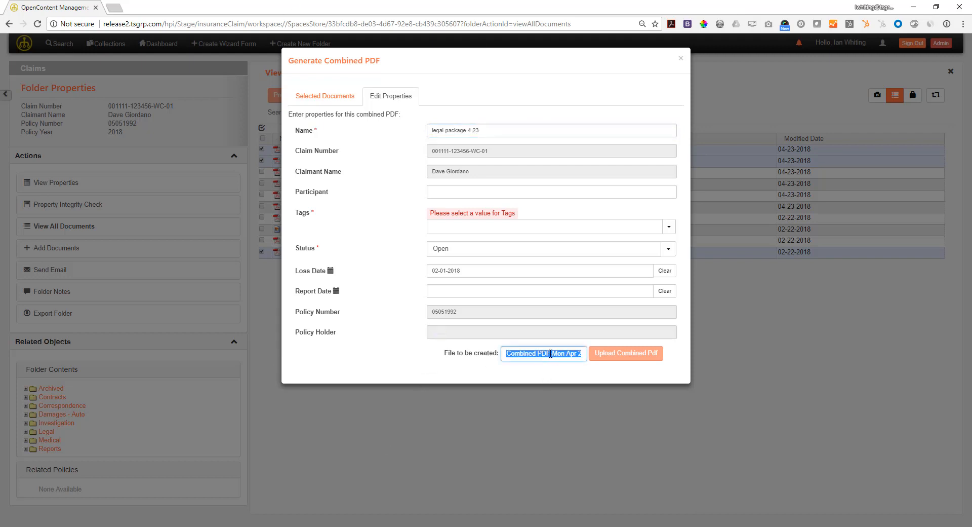
{"action": "left_click", "coordinate": [551, 353]}
{"action": "left_click_drag", "start_coordinate": [551, 353], "coordinate": [452, 346]}
{"action": "type", "text": "legal-pa"}
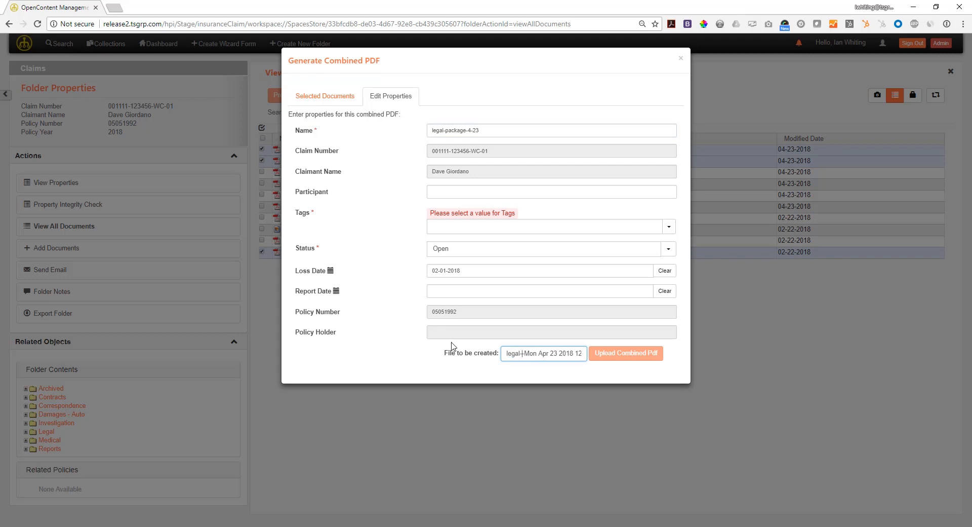
{"action": "type", "text": "ckage"}
Assign the tags Archived and Attorney to the combined PDF.
{"action": "left_click", "coordinate": [669, 226]}
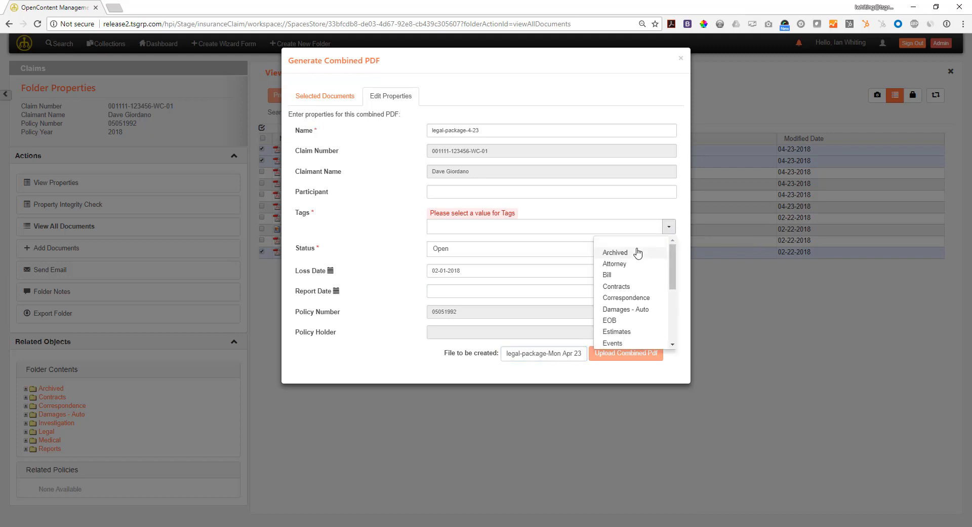
{"action": "left_click", "coordinate": [636, 251]}
{"action": "left_click", "coordinate": [668, 213]}
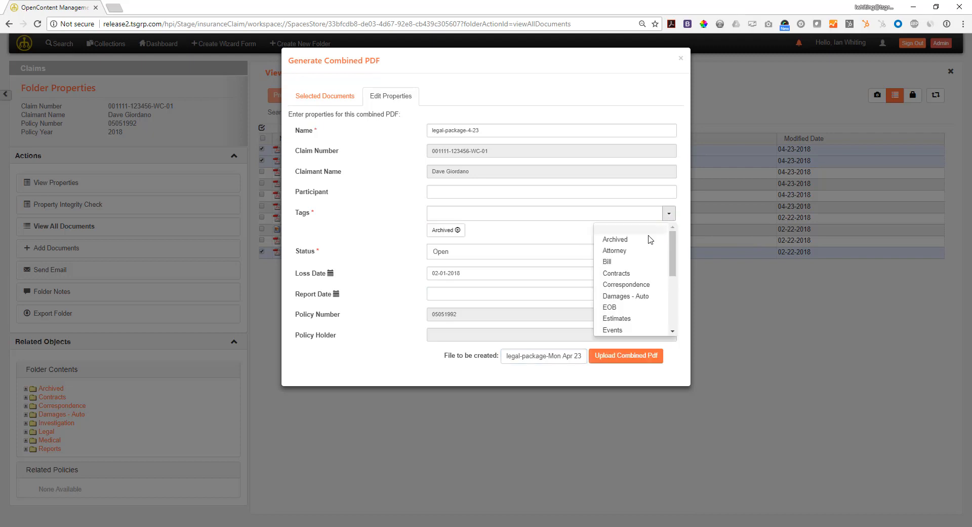
{"action": "left_click", "coordinate": [643, 251]}
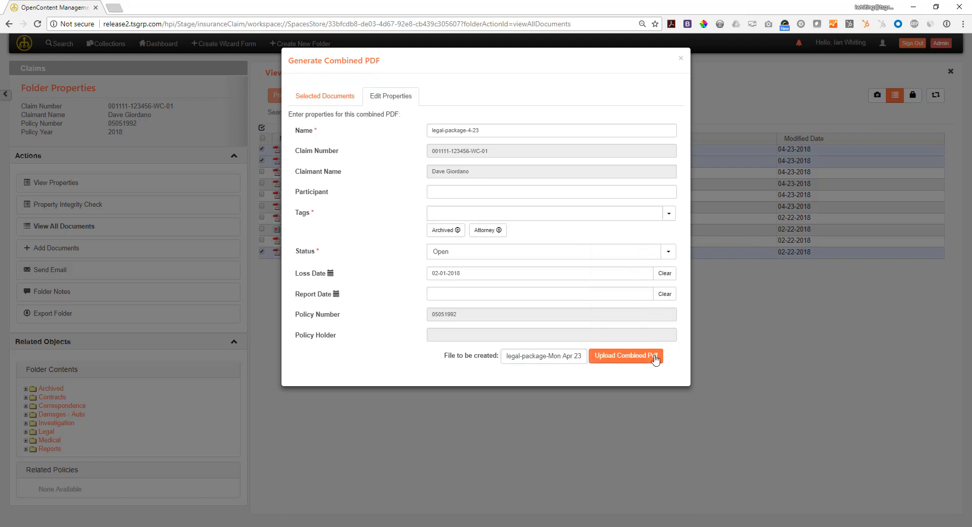
Upload the combined PDF to the claim folder and open the generated document.
{"action": "left_click", "coordinate": [618, 357]}
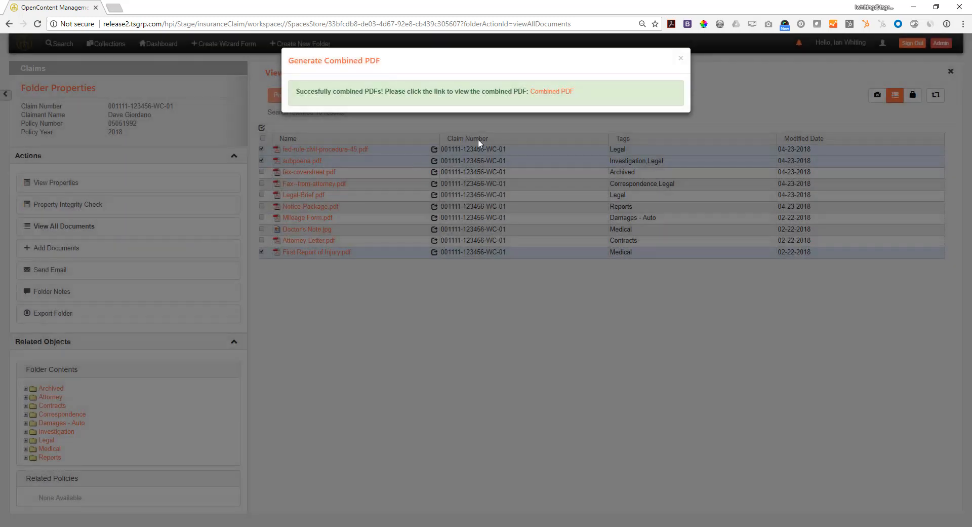
{"action": "left_click", "coordinate": [546, 93]}
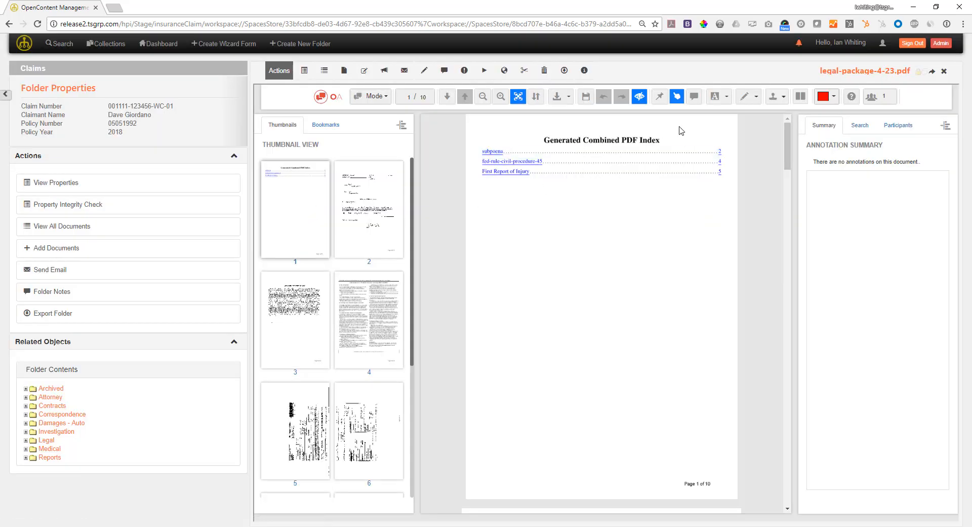
Place a Reviewed stamp near the middle of page 1 of the combined PDF.
{"action": "left_click", "coordinate": [724, 96]}
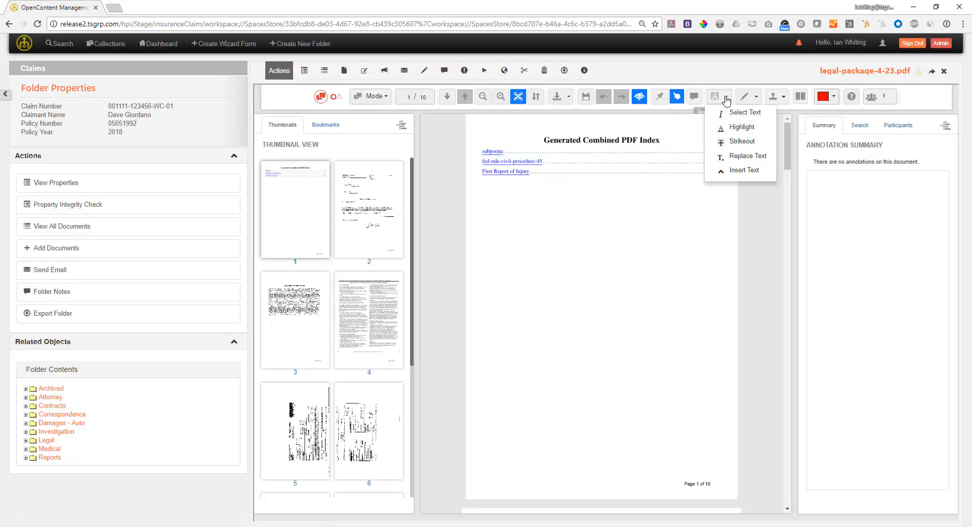
{"action": "left_click", "coordinate": [776, 97]}
{"action": "left_click", "coordinate": [814, 128]}
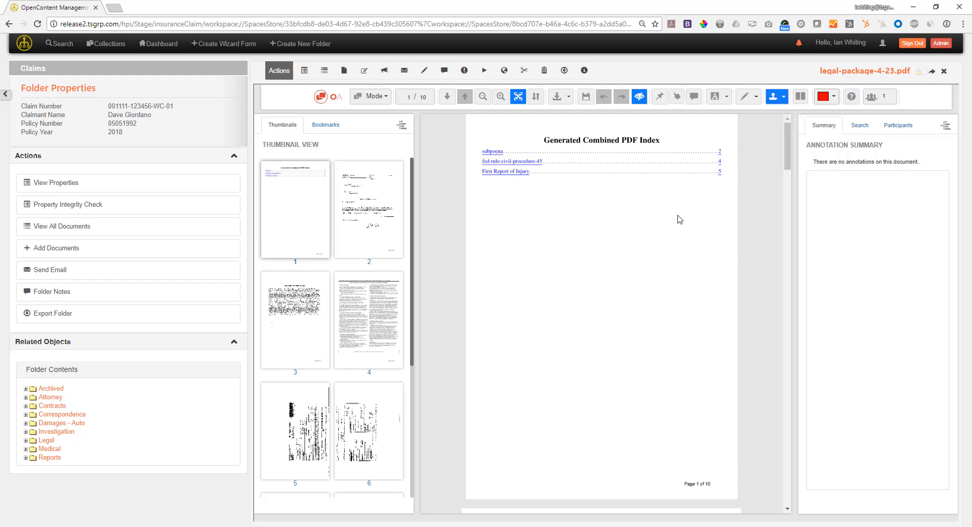
{"action": "left_click", "coordinate": [668, 278]}
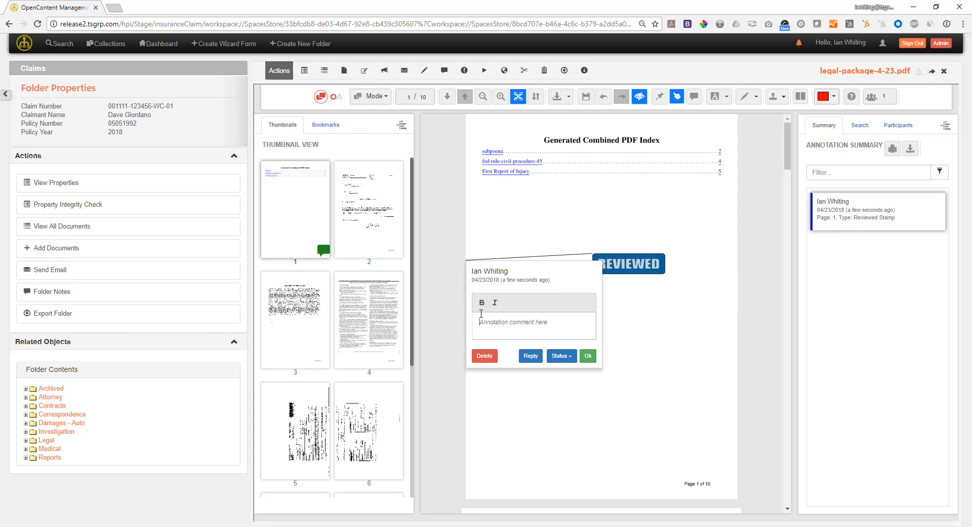
Add the comment "reviewed package" to the Reviewed stamp and save the annotations.
{"action": "type", "text": "reviewed package"}
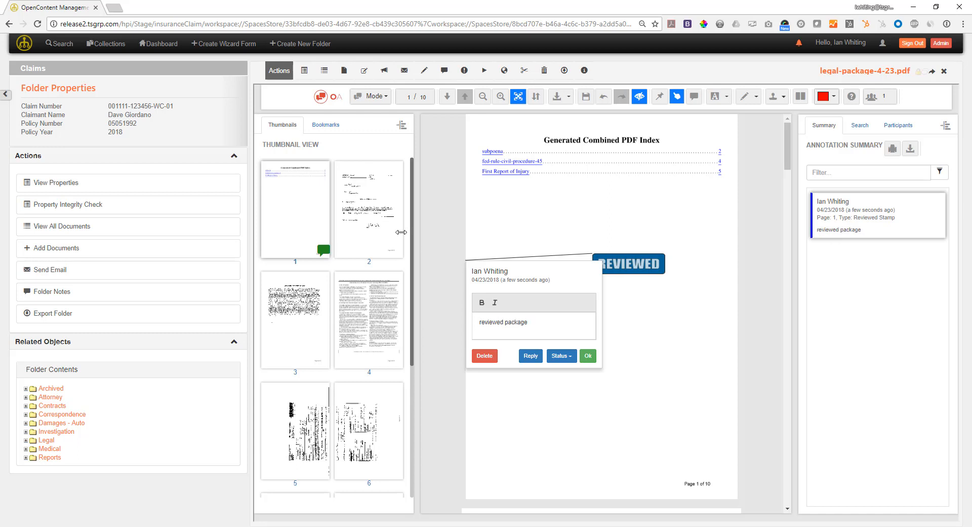
{"action": "left_click", "coordinate": [588, 355]}
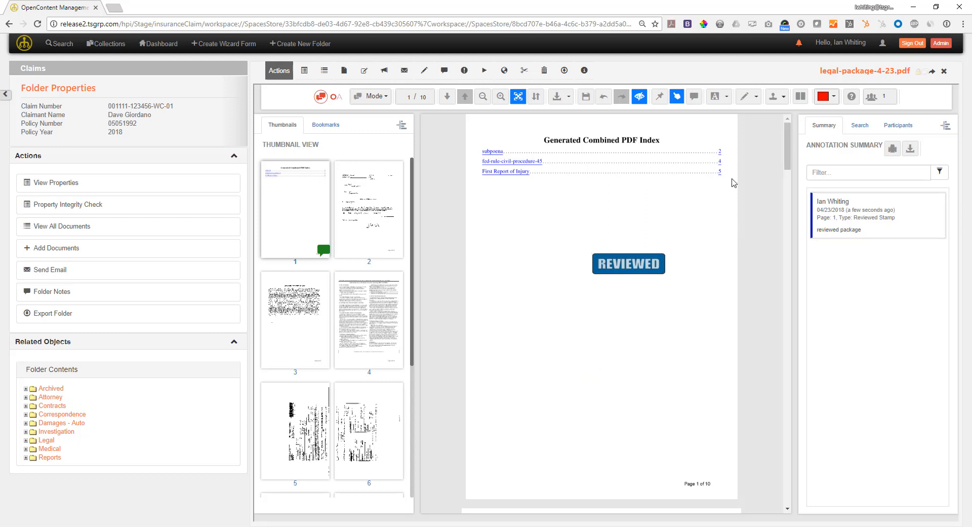
{"action": "left_click", "coordinate": [587, 98]}
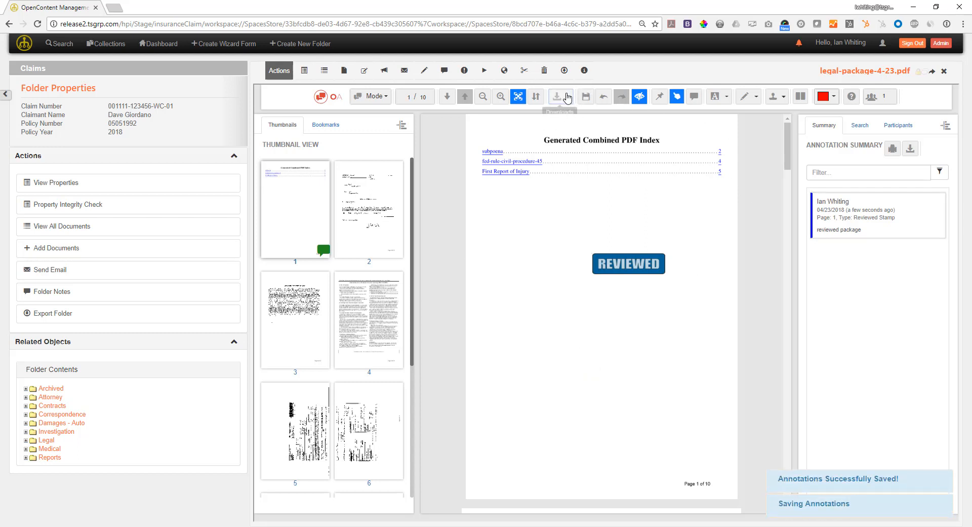
Open the annotated version of the legal package PDF, check its first pages in the print preview and cancel printing.
{"action": "left_click", "coordinate": [563, 96]}
{"action": "left_click", "coordinate": [581, 114]}
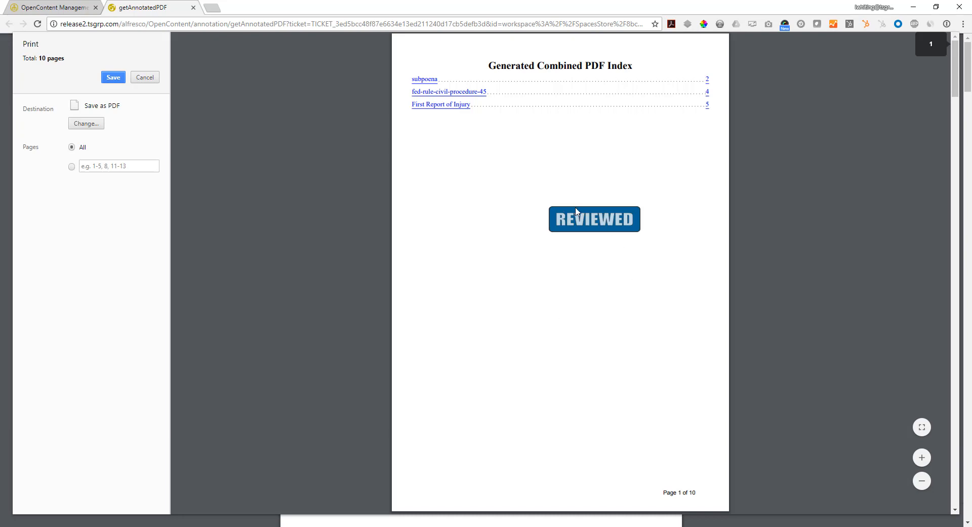
{"action": "scroll", "coordinate": [527, 256], "scroll_direction": "down", "scroll_amount": 5}
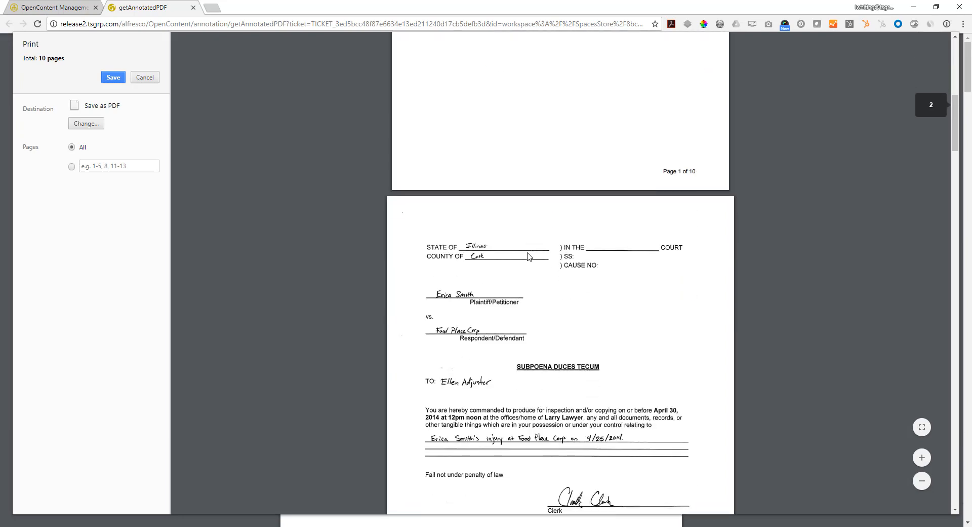
{"action": "scroll", "coordinate": [528, 256], "scroll_direction": "up", "scroll_amount": 5}
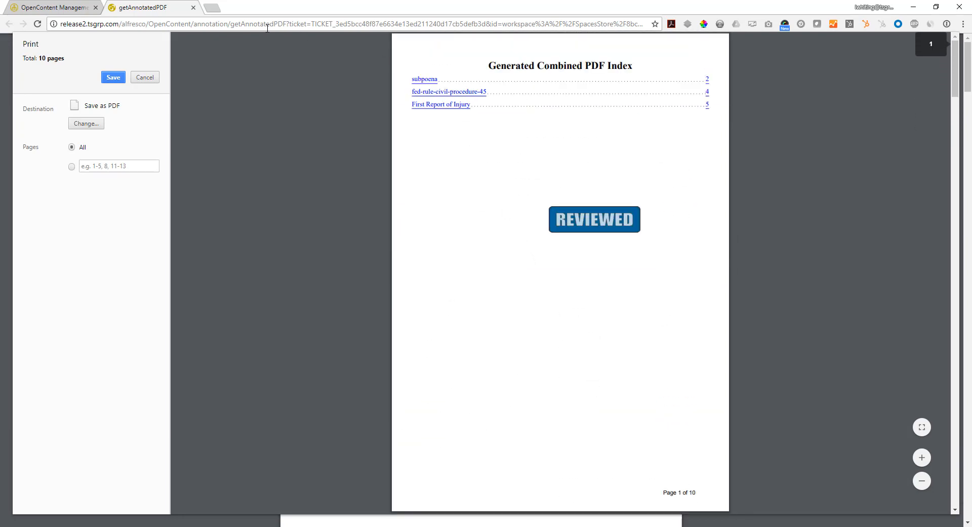
{"action": "left_click", "coordinate": [145, 78]}
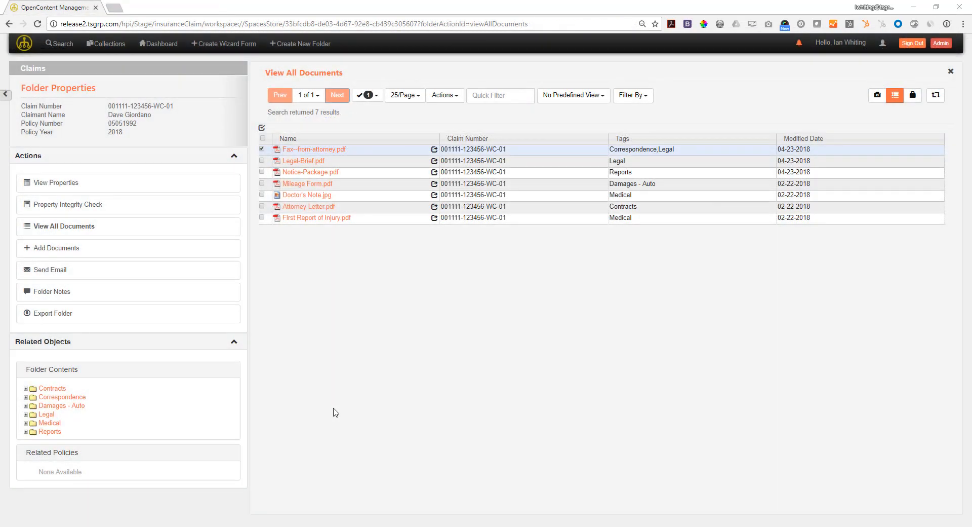
Open Fax--from-attorney.pdf from the claim documents and look through its pages down to the sideways last page.
{"action": "left_click", "coordinate": [301, 150]}
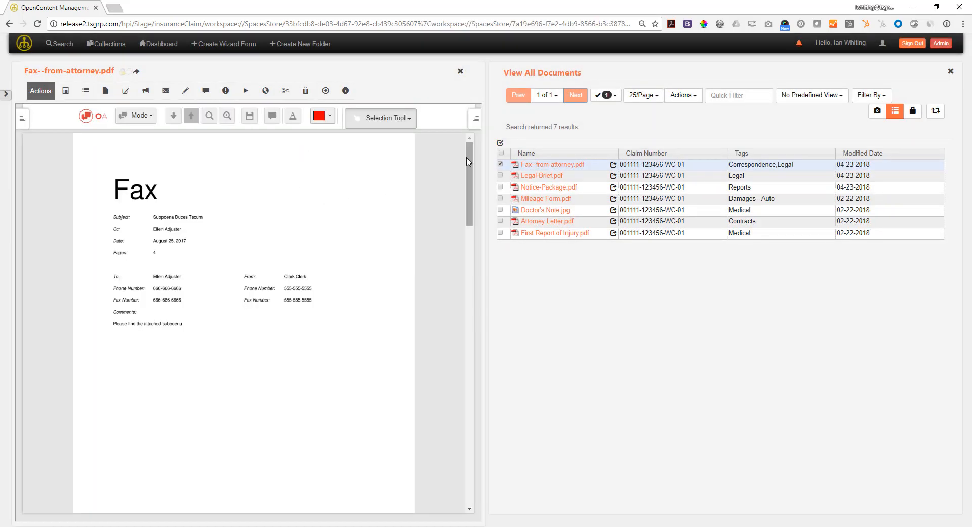
{"action": "scroll", "coordinate": [358, 198], "scroll_direction": "down", "scroll_amount": 3}
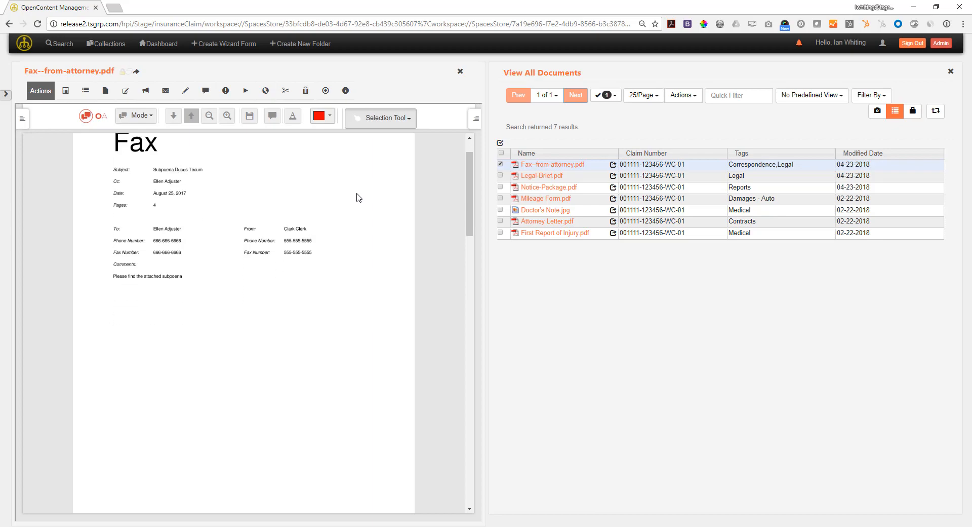
{"action": "scroll", "coordinate": [350, 223], "scroll_direction": "down", "scroll_amount": 12}
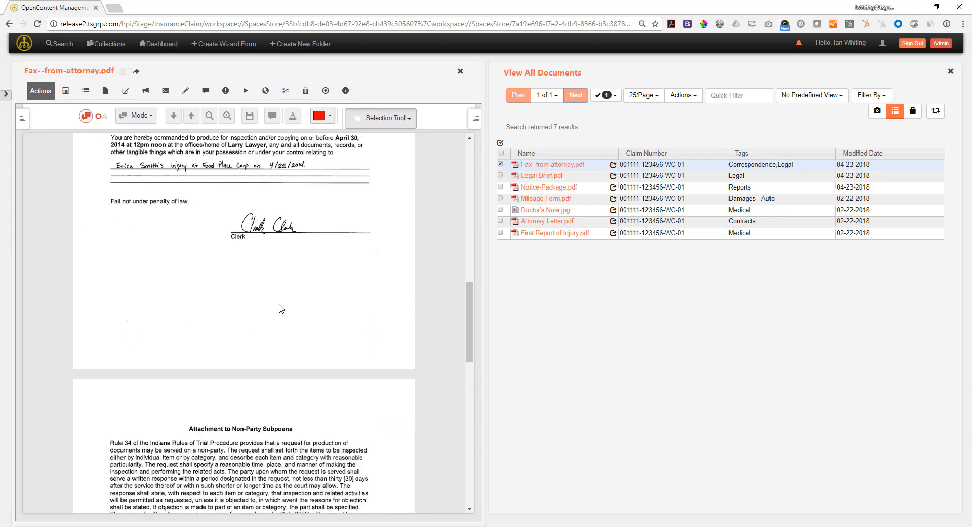
{"action": "scroll", "coordinate": [282, 307], "scroll_direction": "down", "scroll_amount": 10}
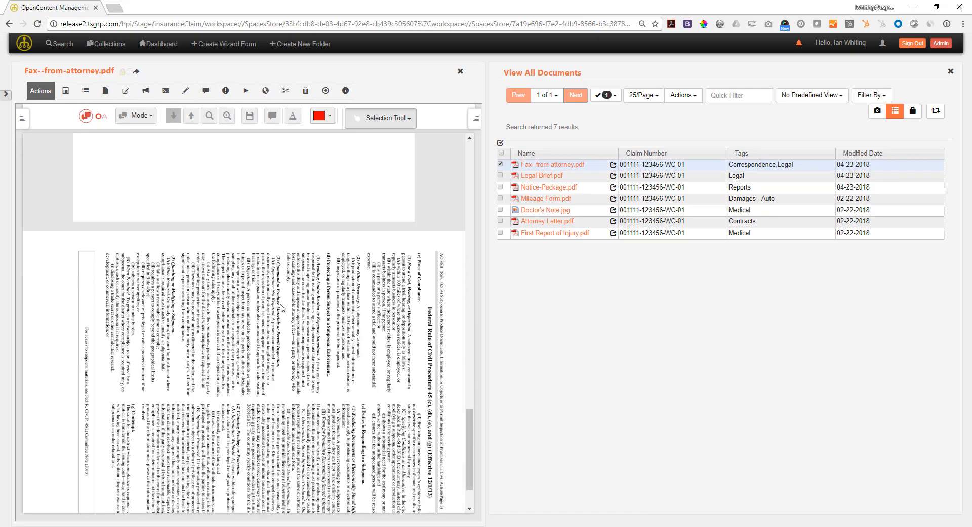
{"action": "scroll", "coordinate": [282, 306], "scroll_direction": "up", "scroll_amount": 8}
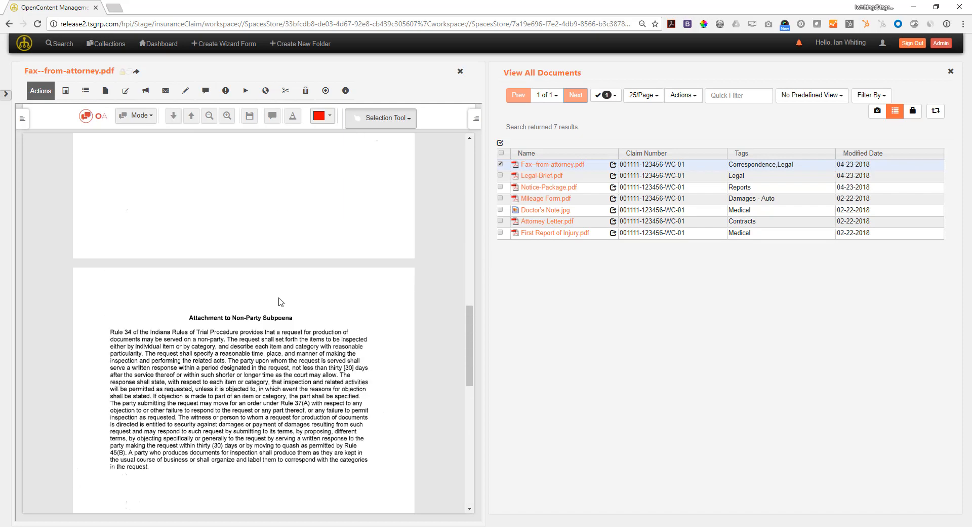
{"action": "scroll", "coordinate": [281, 302], "scroll_direction": "down", "scroll_amount": 1}
{"action": "scroll", "coordinate": [272, 296], "scroll_direction": "down", "scroll_amount": 5}
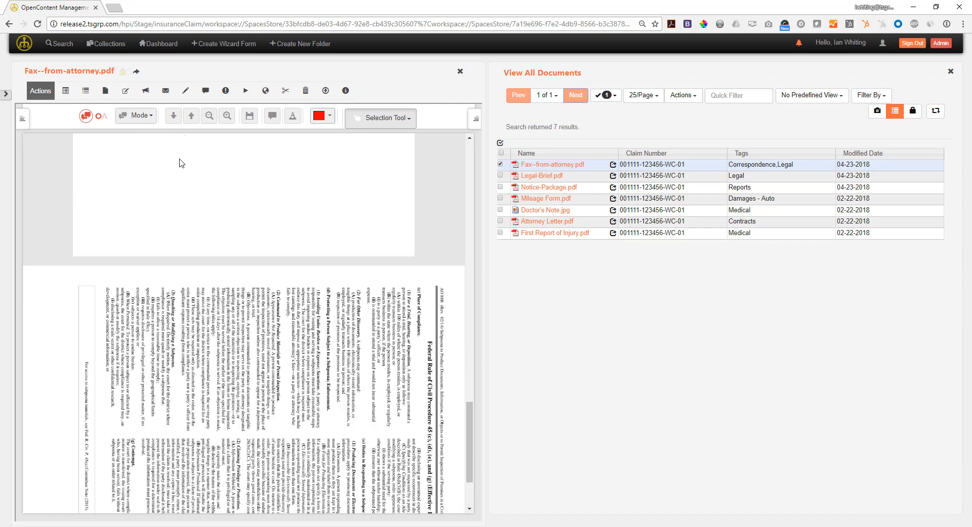
Rotate the last page of the fax upright in Edit Pages mode and save the page modifications.
{"action": "left_click", "coordinate": [137, 117]}
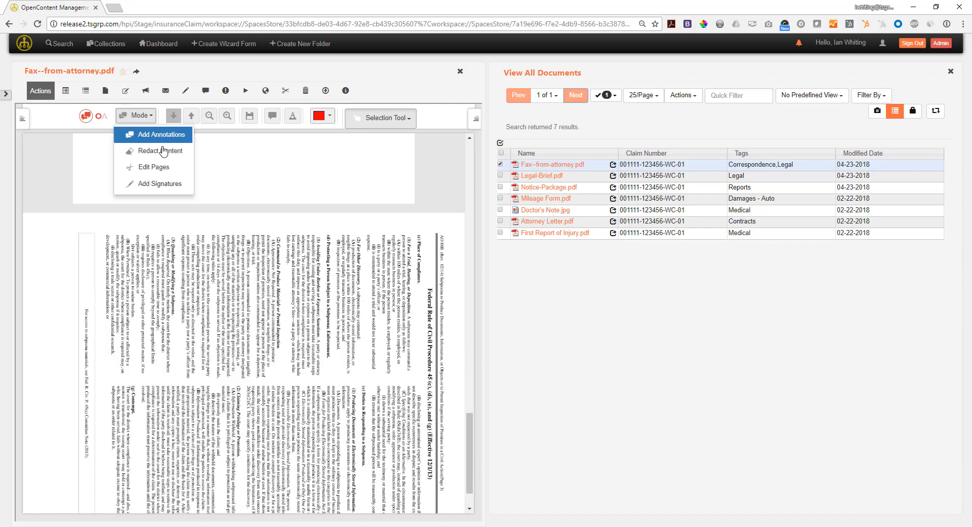
{"action": "left_click", "coordinate": [165, 170]}
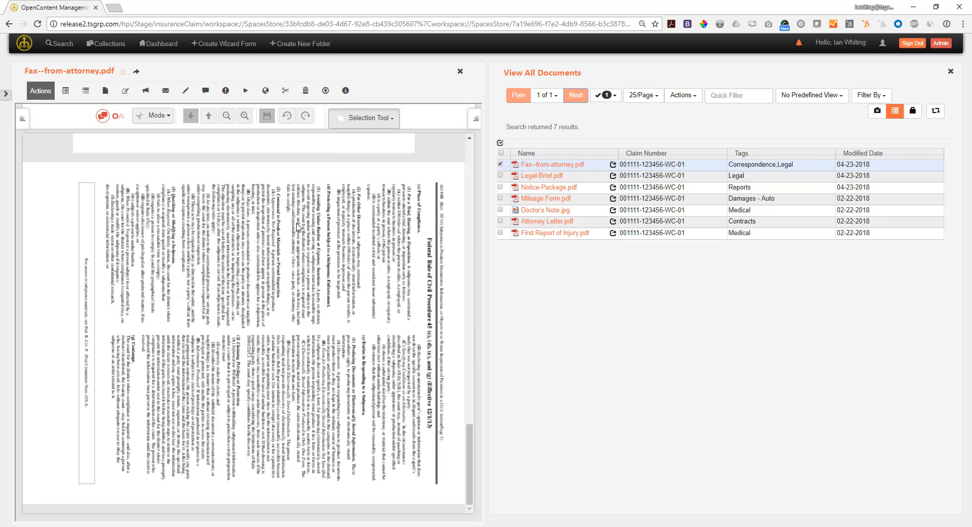
{"action": "left_click", "coordinate": [288, 118]}
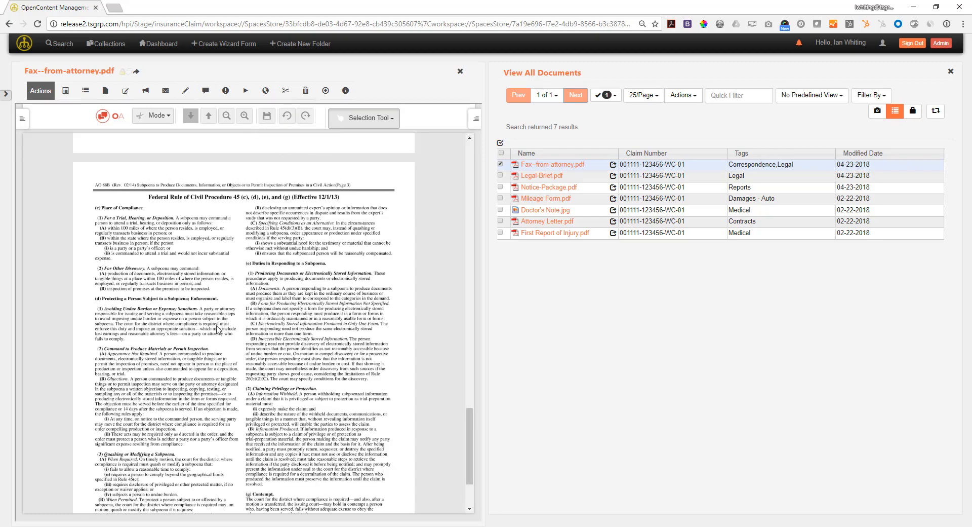
{"action": "scroll", "coordinate": [218, 329], "scroll_direction": "down", "scroll_amount": 2}
{"action": "scroll", "coordinate": [215, 310], "scroll_direction": "up", "scroll_amount": 6}
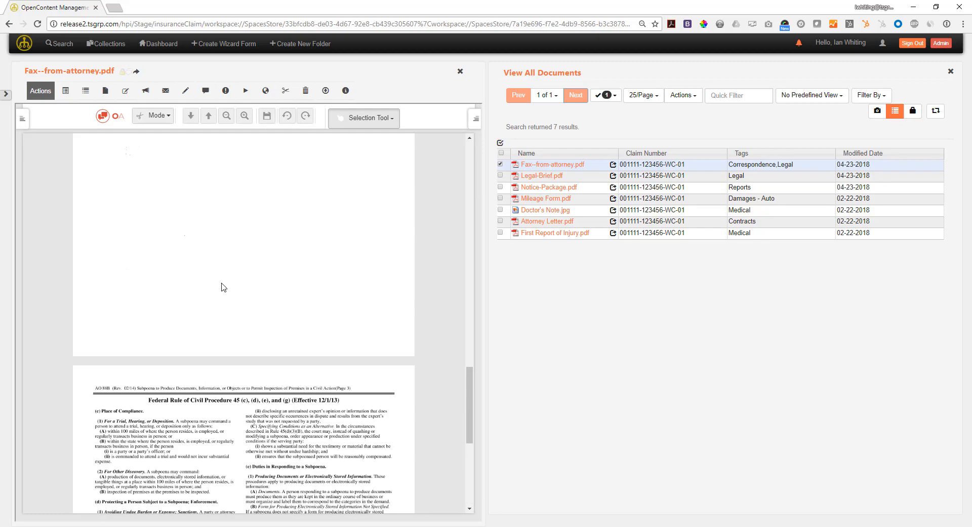
{"action": "scroll", "coordinate": [224, 287], "scroll_direction": "up", "scroll_amount": 12}
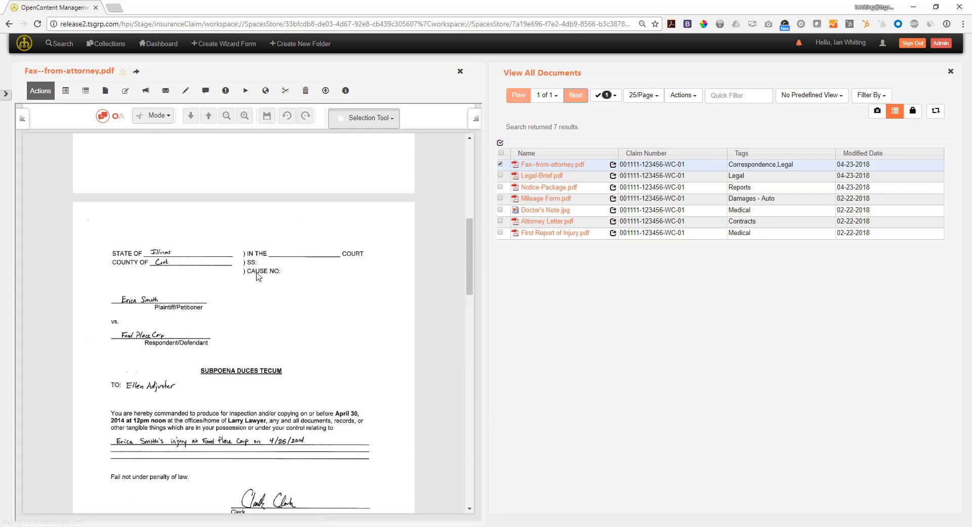
{"action": "scroll", "coordinate": [257, 275], "scroll_direction": "up", "scroll_amount": 2}
{"action": "left_click", "coordinate": [267, 120]}
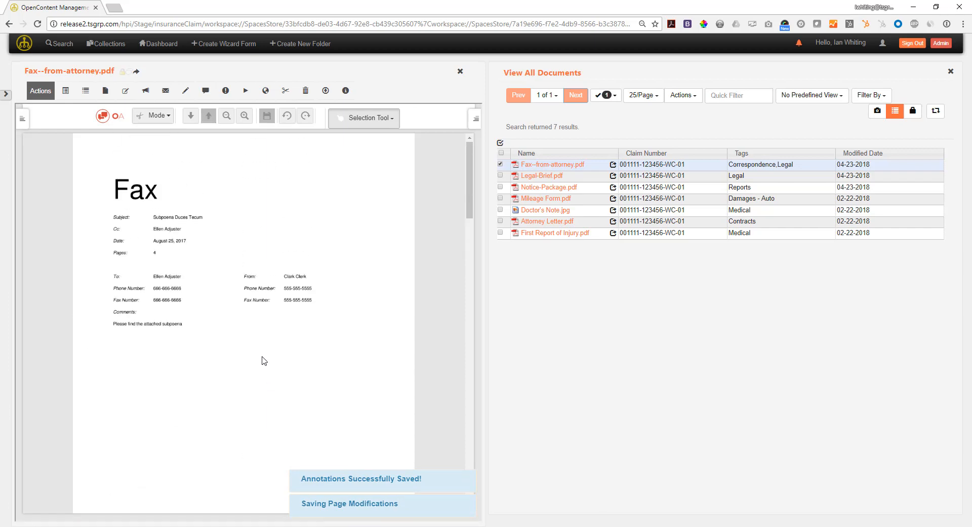
Start a Split PDF of the fax with page range 1 and the name fax-coversheet for the first section.
{"action": "left_click", "coordinate": [286, 92]}
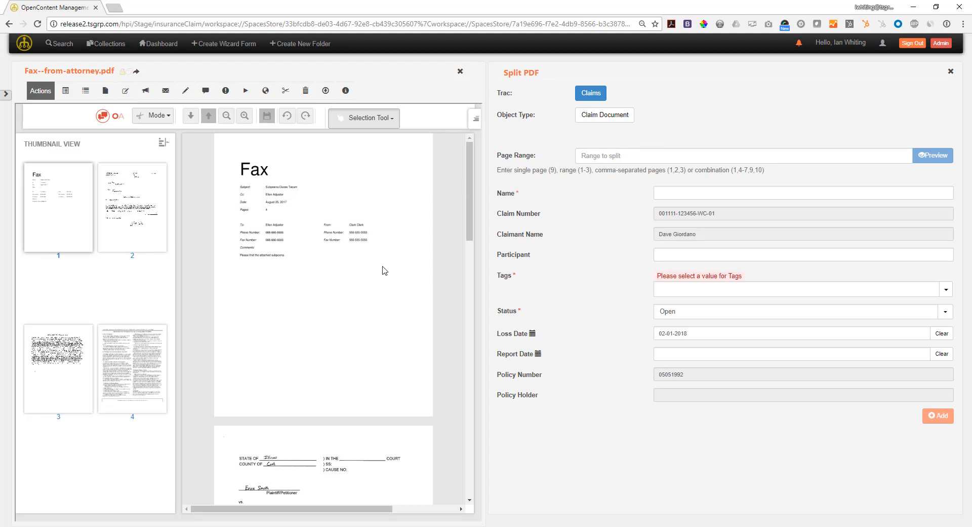
{"action": "left_click", "coordinate": [589, 158]}
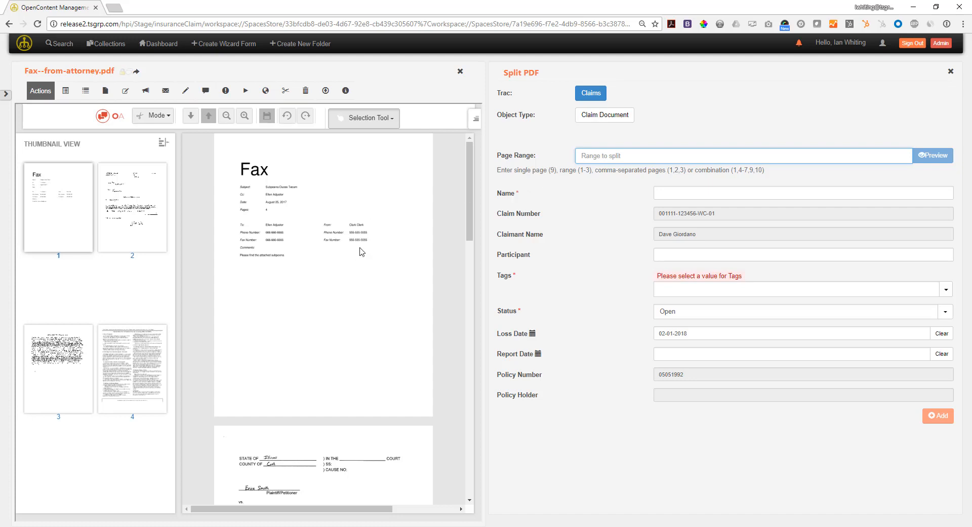
{"action": "type", "text": "1"}
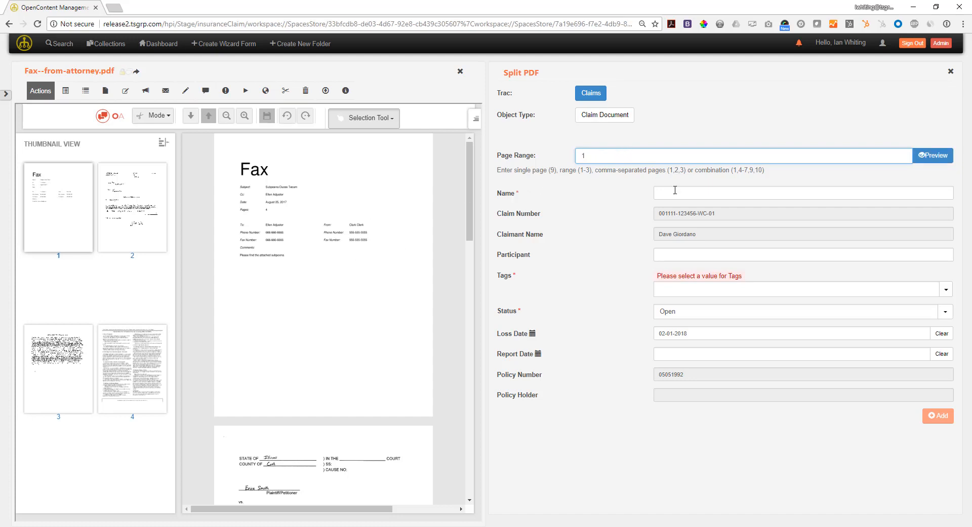
{"action": "left_click", "coordinate": [679, 191]}
{"action": "type", "text": "fa"}
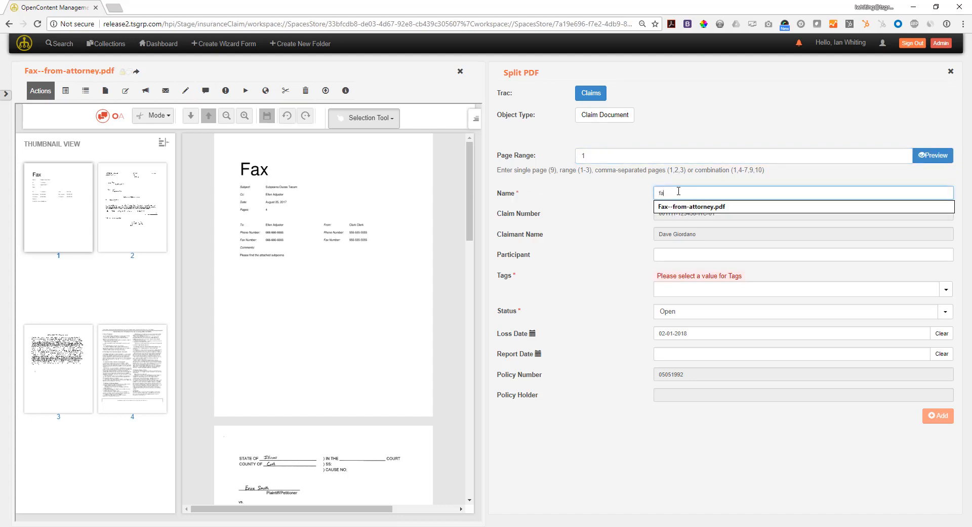
{"action": "type", "text": "x-coversheet"}
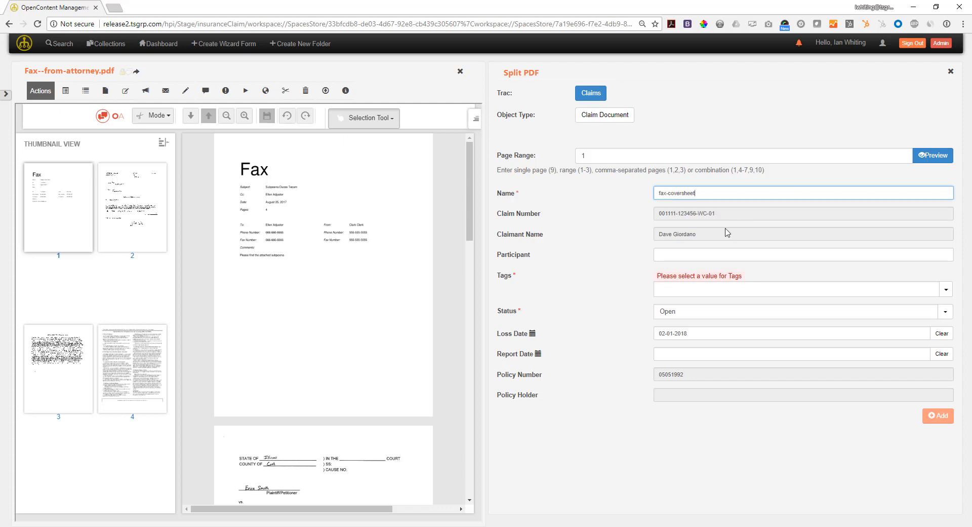
Assign the tag Archived to the fax-coversheet section and add it to the split list.
{"action": "left_click", "coordinate": [946, 290]}
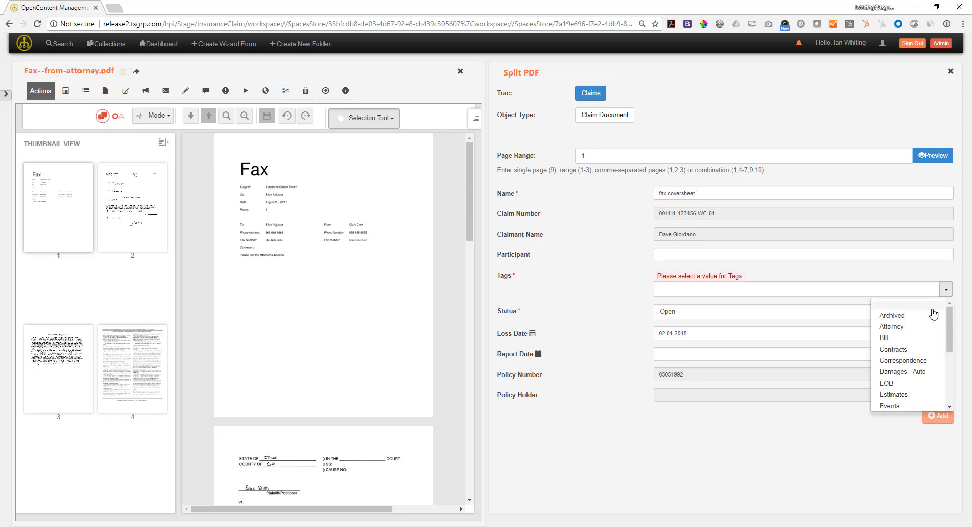
{"action": "left_click", "coordinate": [907, 319]}
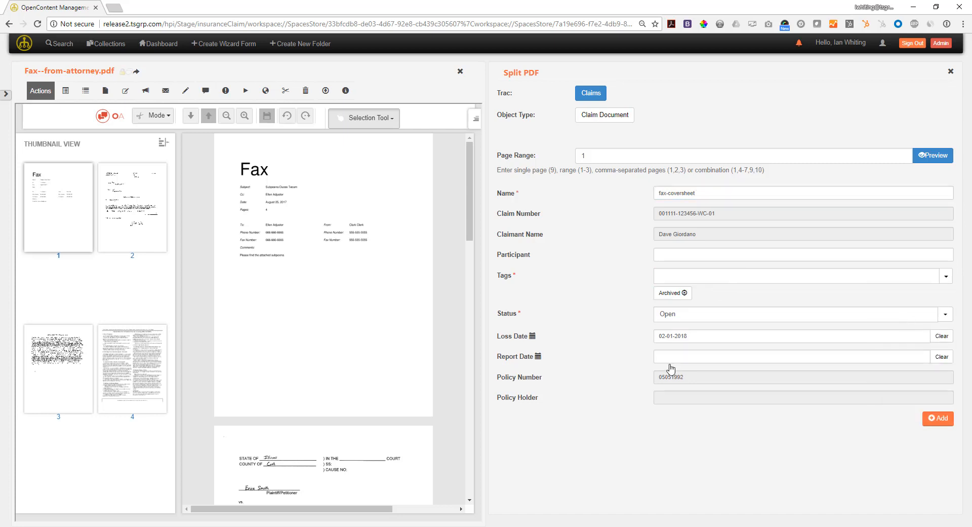
{"action": "left_click", "coordinate": [945, 416]}
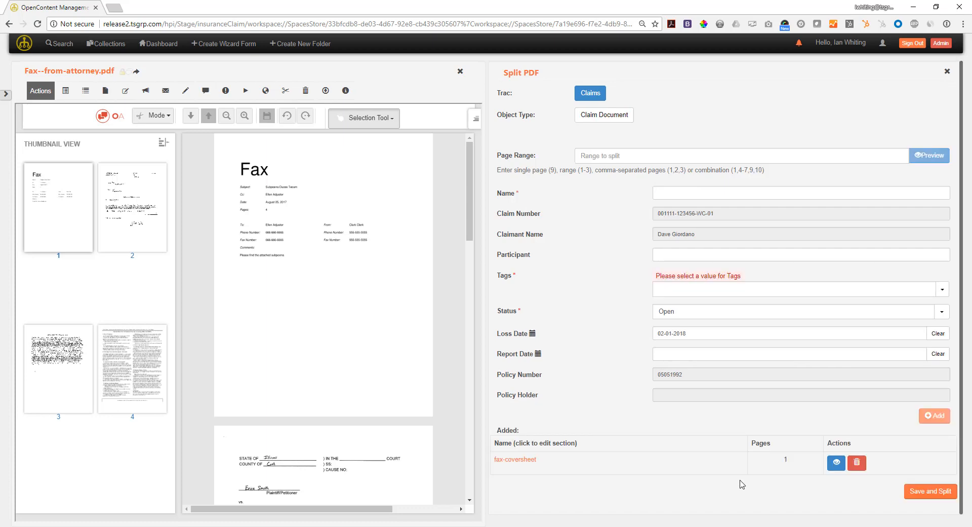
Add the tag Investigation beside Legal for the subpoena section covering pages 2-3 and add that section to the split list.
{"action": "scroll", "coordinate": [354, 323], "scroll_direction": "down", "scroll_amount": 1}
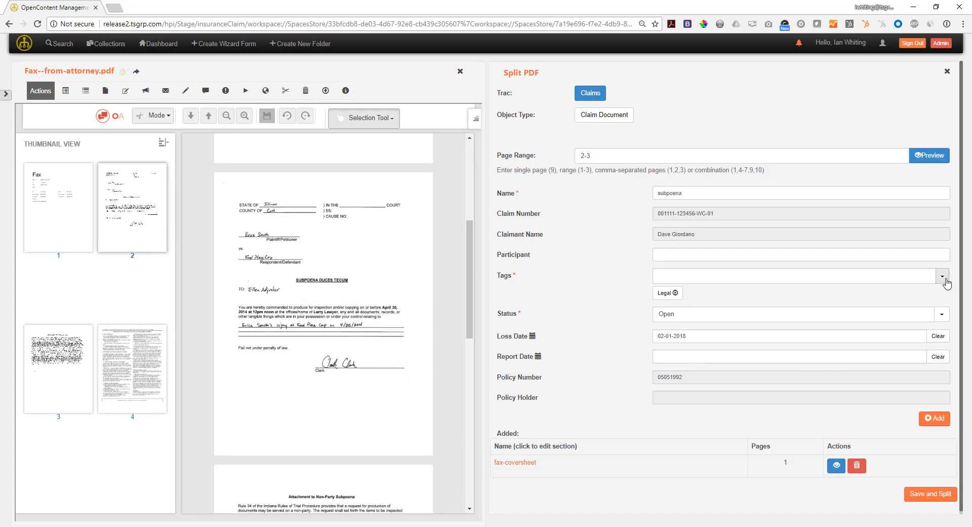
{"action": "left_click", "coordinate": [941, 276]}
{"action": "left_click", "coordinate": [929, 327]}
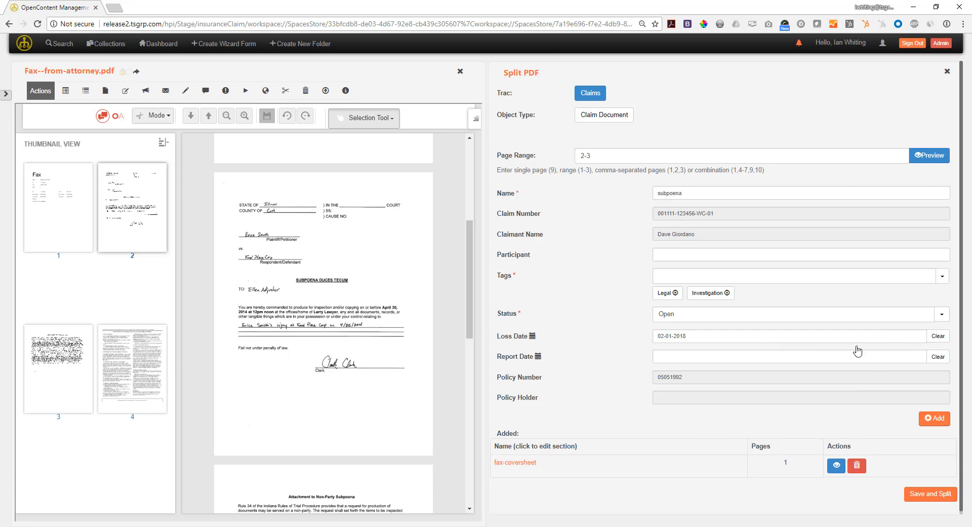
{"action": "left_click", "coordinate": [943, 418]}
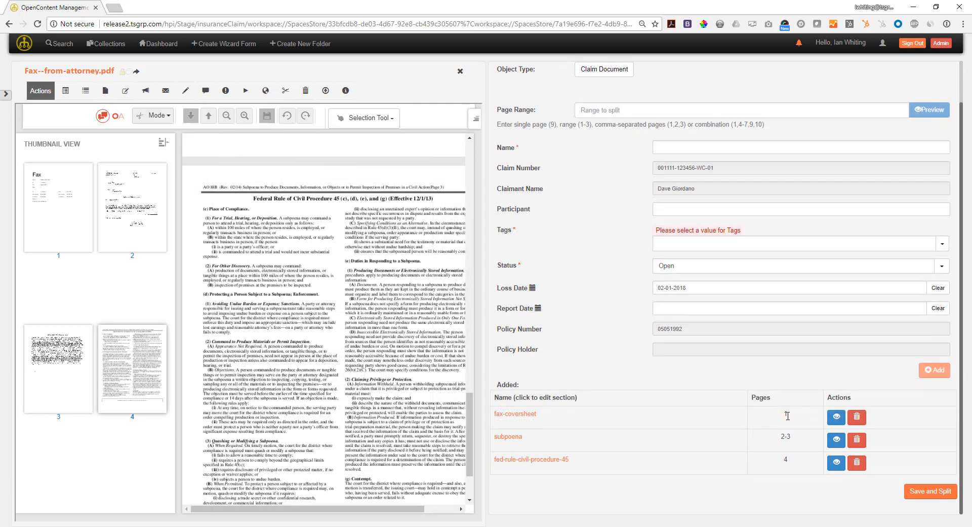
Save and split the fax into fax-coversheet, subpoena and fed-rule-civil-procedure-45, and close the original fax document.
{"action": "left_click", "coordinate": [918, 491]}
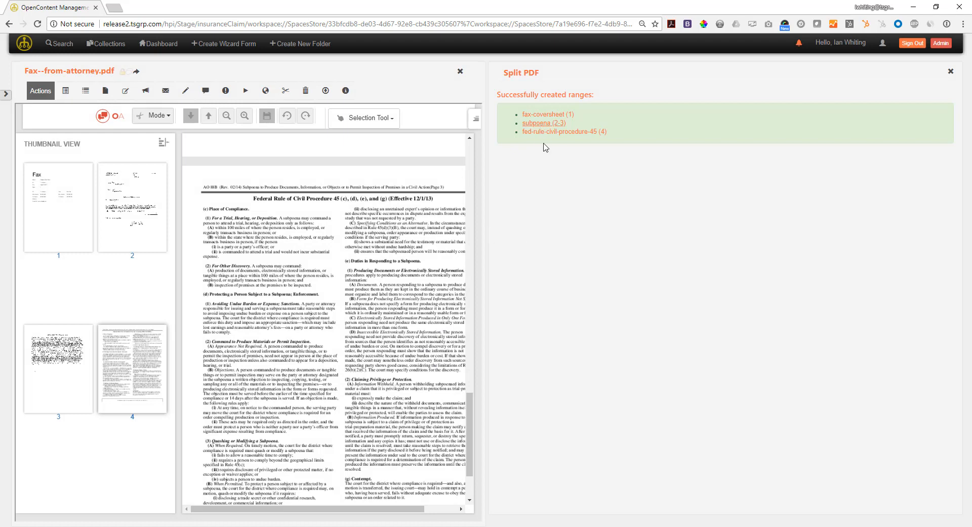
{"action": "left_click", "coordinate": [459, 72]}
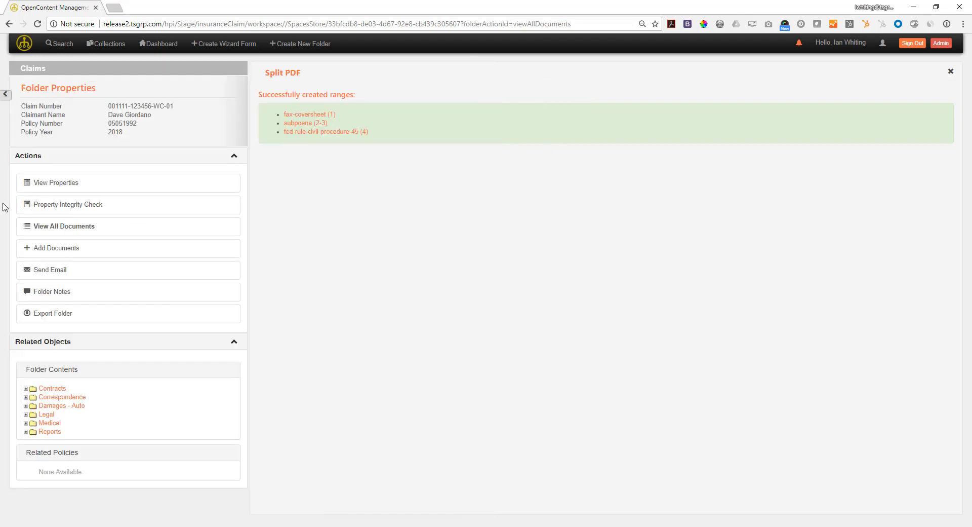
List all documents in the claim folder and review the split files fax-coversheet.pdf, subpoena.pdf through its last page, and fed-rule-civil-procedure-45.pdf.
{"action": "left_click", "coordinate": [80, 226]}
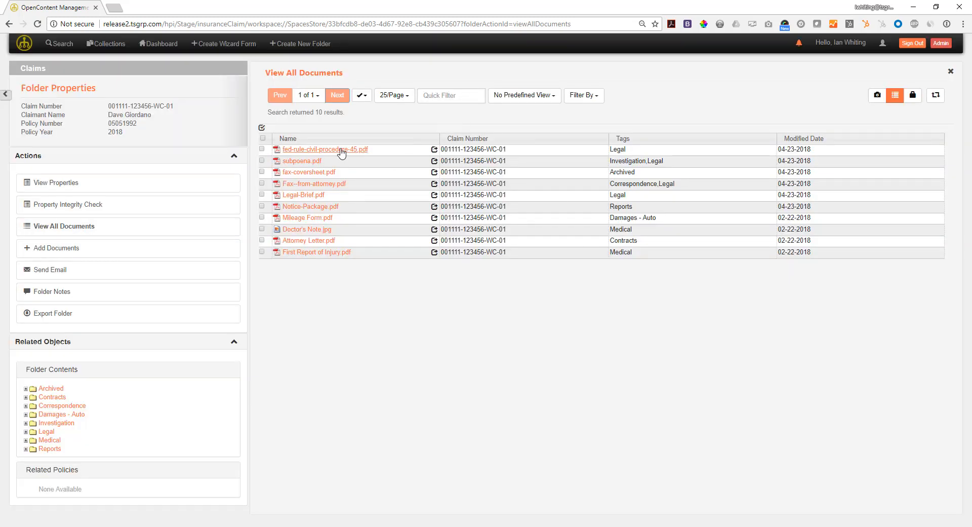
{"action": "left_click", "coordinate": [309, 172]}
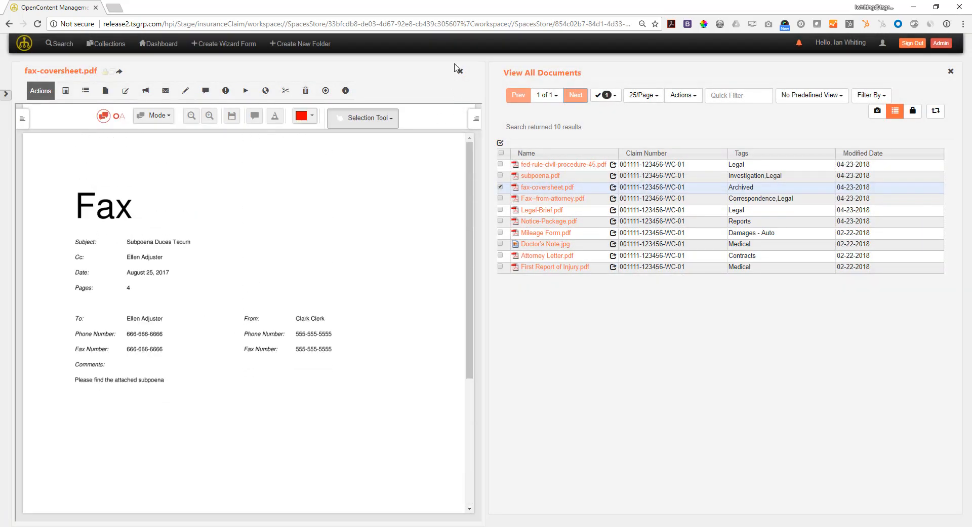
{"action": "left_click", "coordinate": [530, 178]}
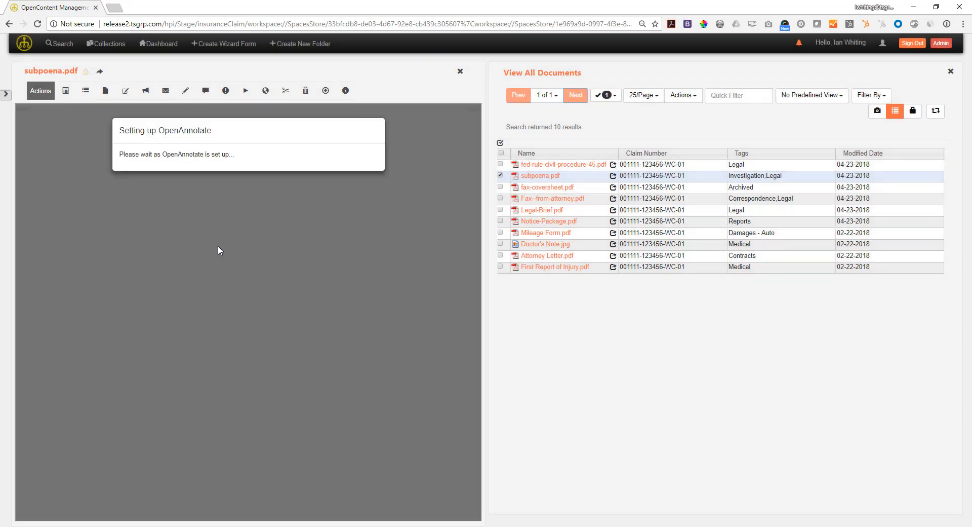
{"action": "scroll", "coordinate": [265, 271], "scroll_direction": "down", "scroll_amount": 10}
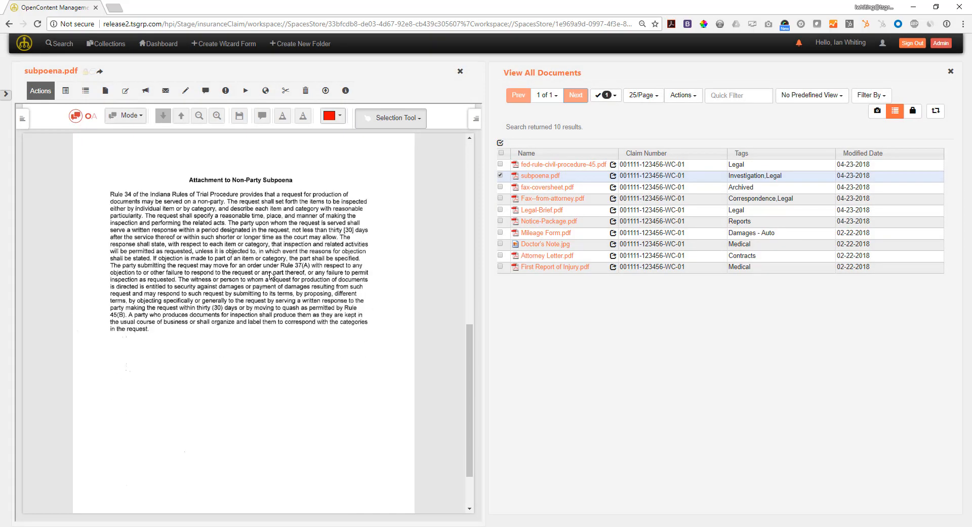
{"action": "scroll", "coordinate": [270, 275], "scroll_direction": "up", "scroll_amount": 10}
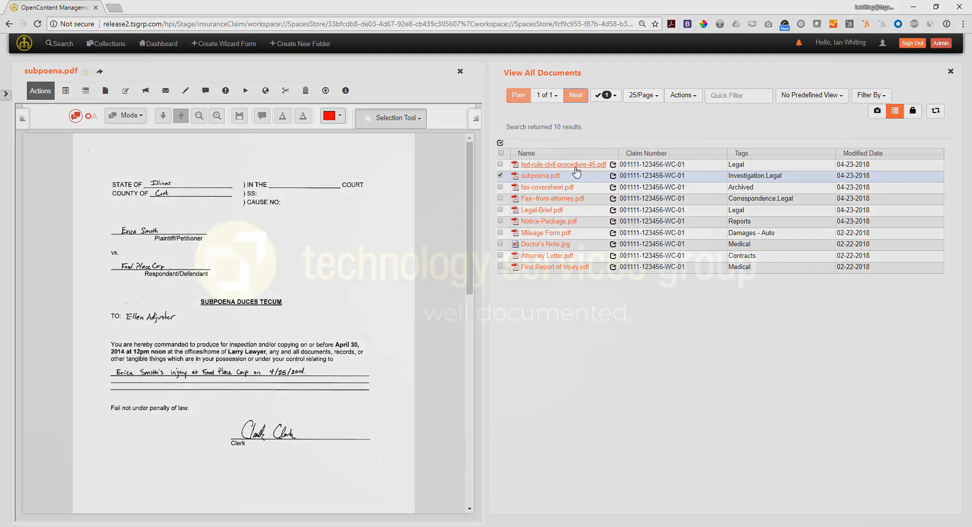
{"action": "left_click", "coordinate": [563, 165]}
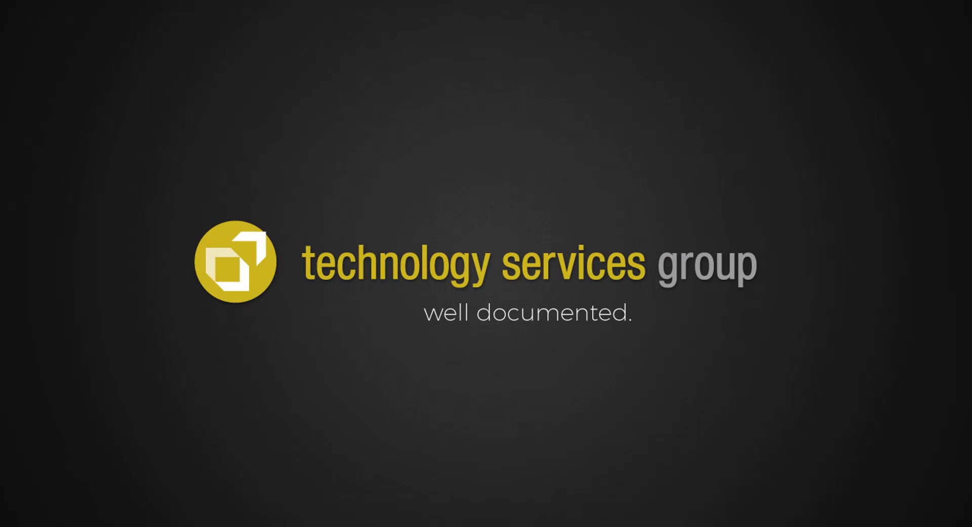